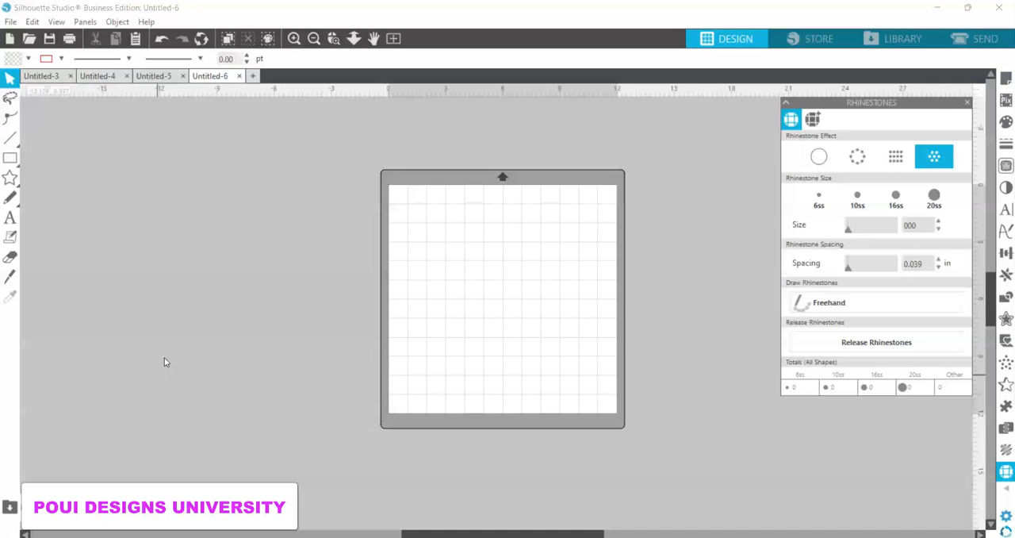
Step: Draw a five-pointed star about 3.74 by 3.73 in near the page's upper-left corner and deepen its inner corners
left_click(10, 178)
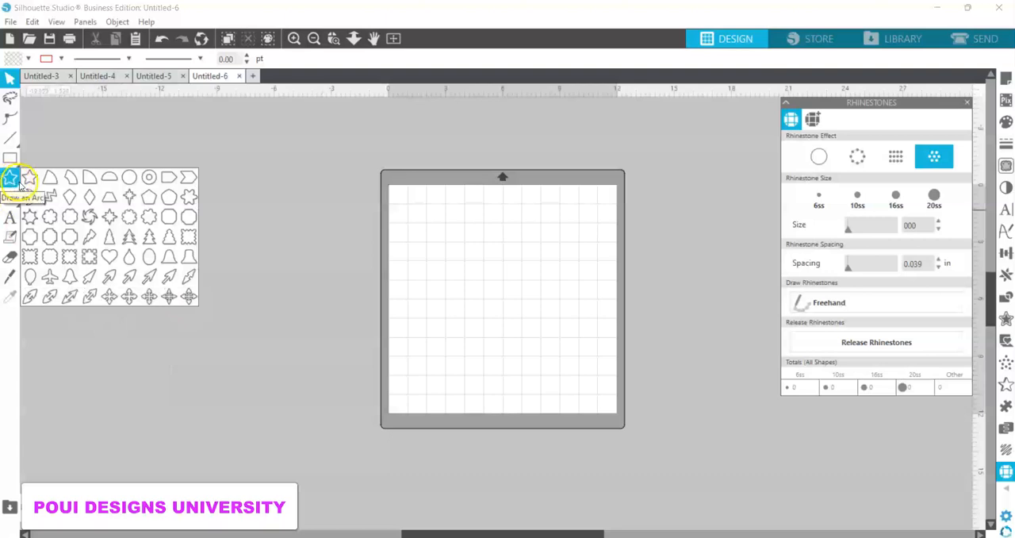
left_click(29, 179)
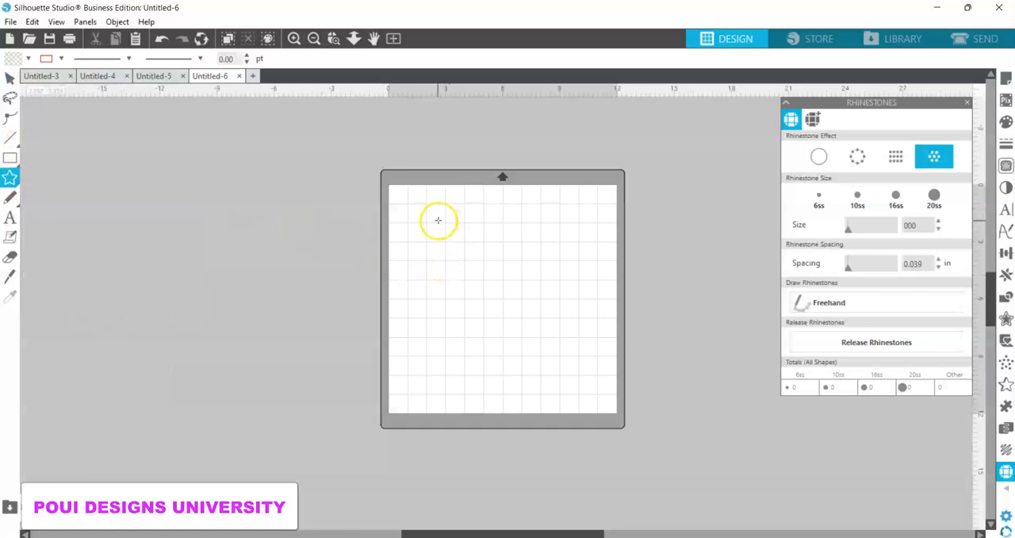
left_click_drag(438, 219, 461, 246)
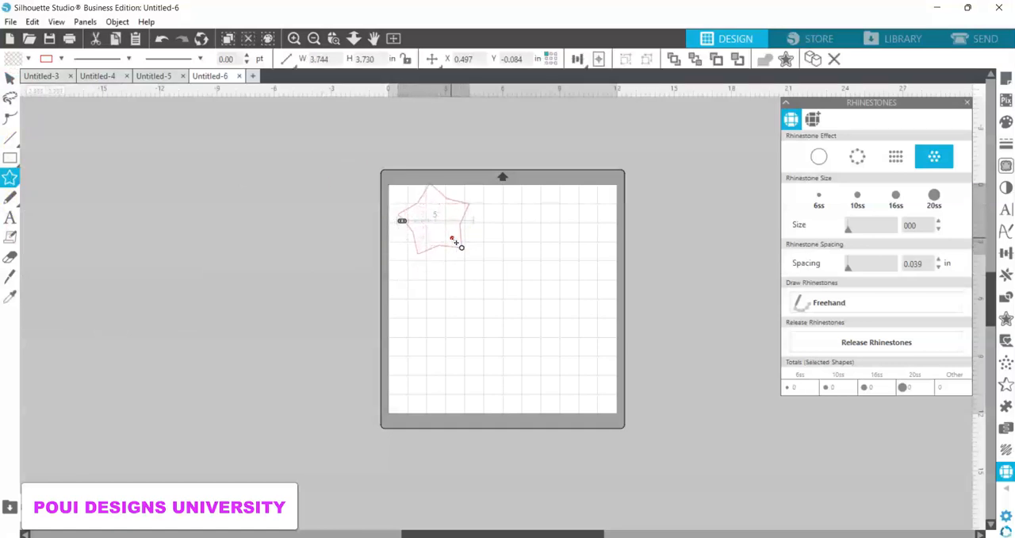
left_click(453, 239)
left_click_drag(454, 239, 451, 237)
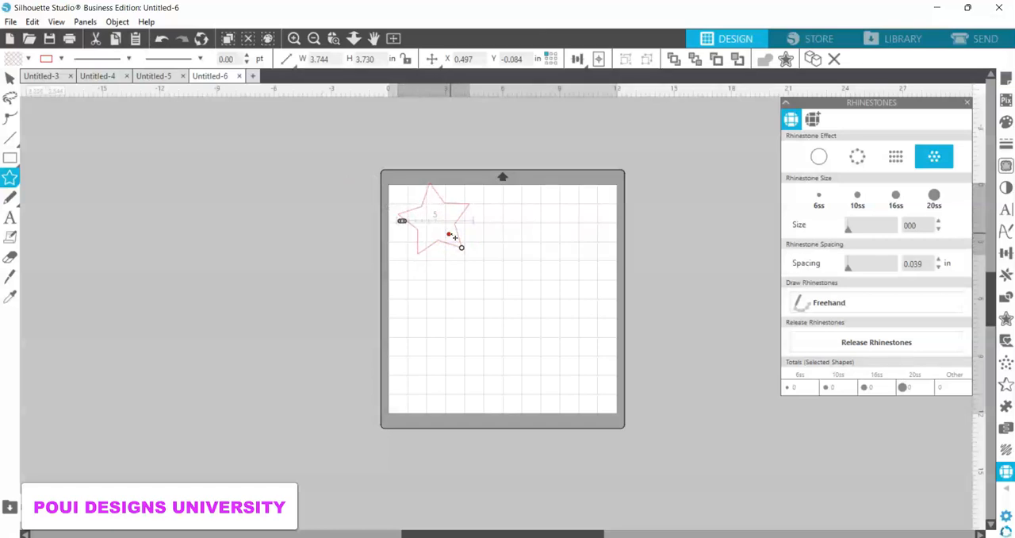
Step: Convert the star to a path
left_click(394, 40)
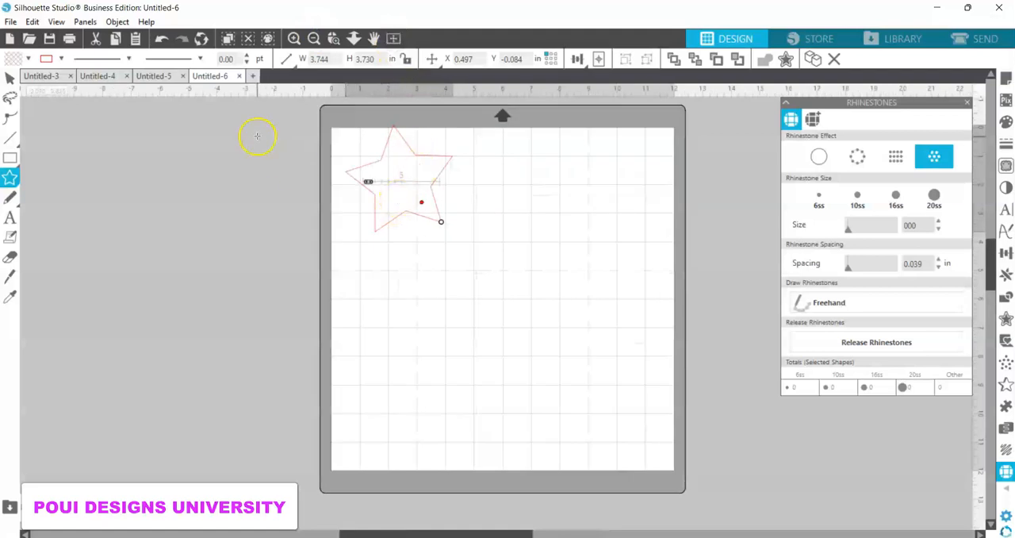
right_click(407, 212)
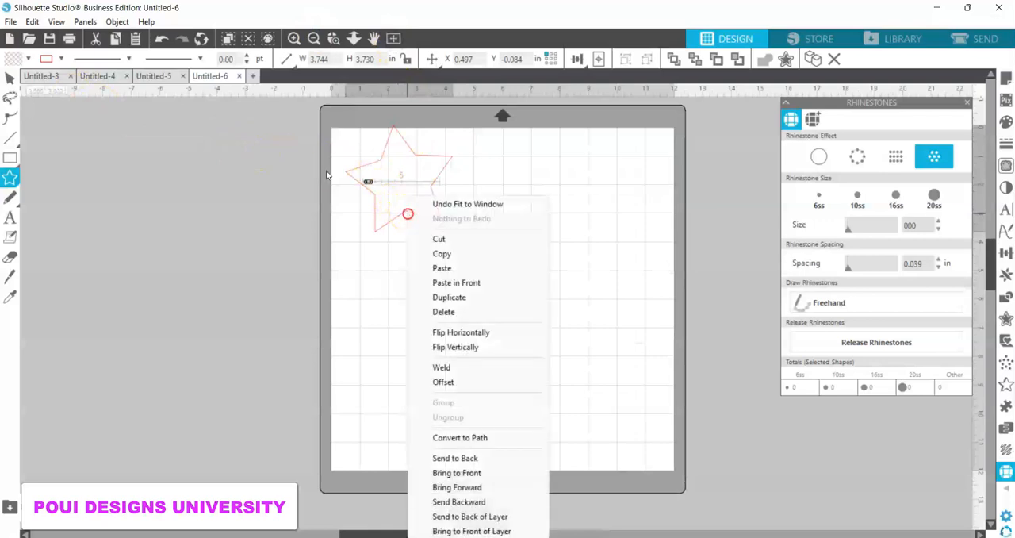
left_click(455, 437)
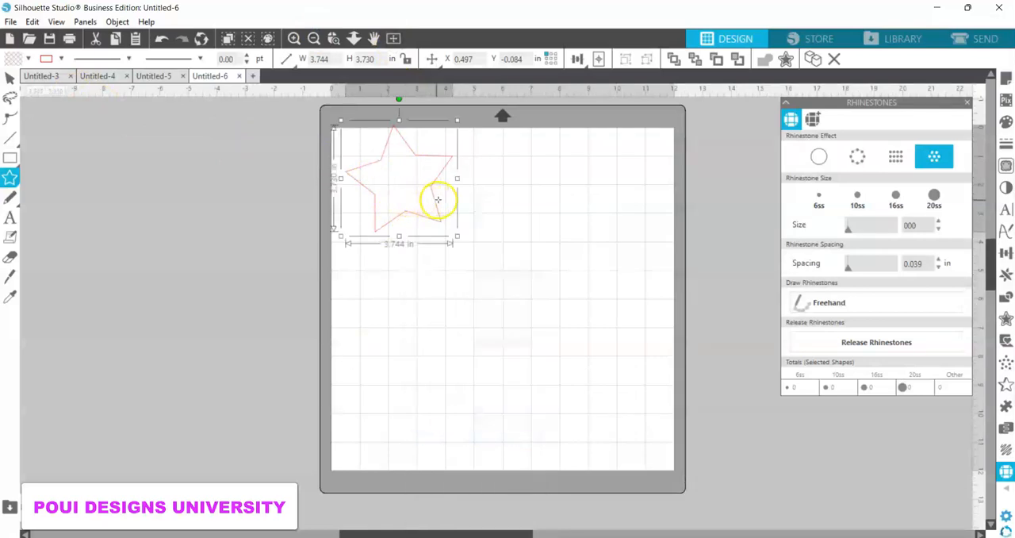
Step: Move the star further down the page and rotate it slightly clockwise so it stands upright
left_click(9, 77)
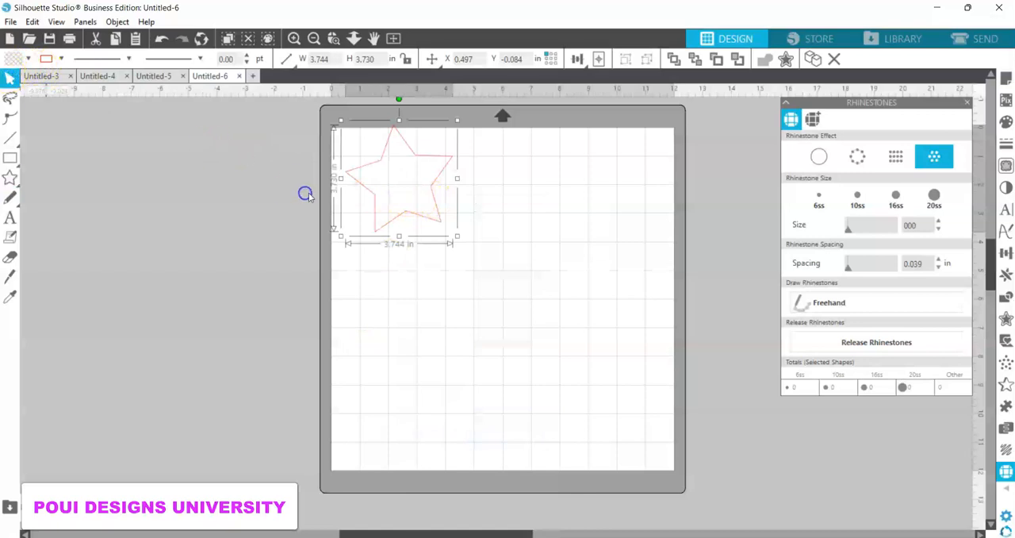
left_click_drag(383, 216, 399, 251)
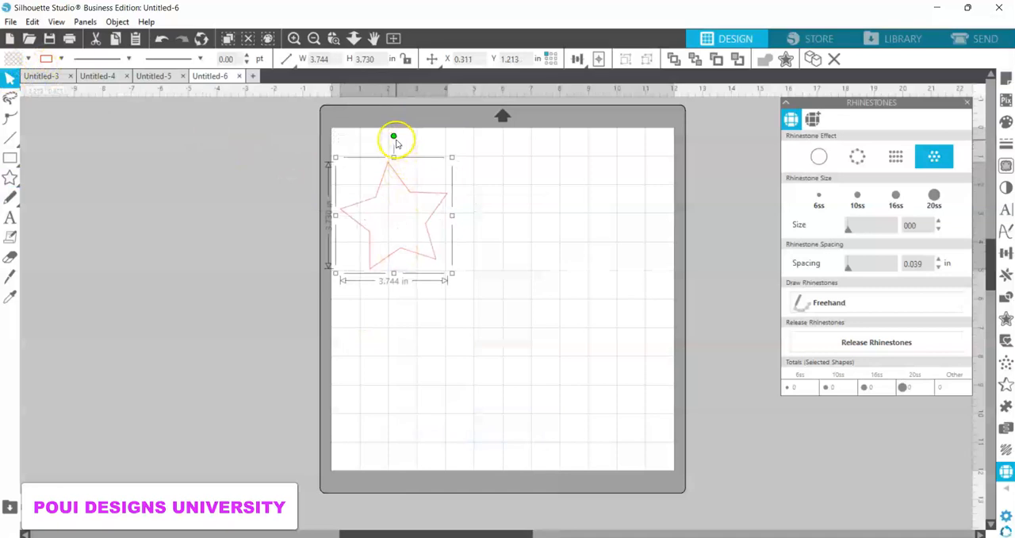
left_click_drag(394, 136, 405, 140)
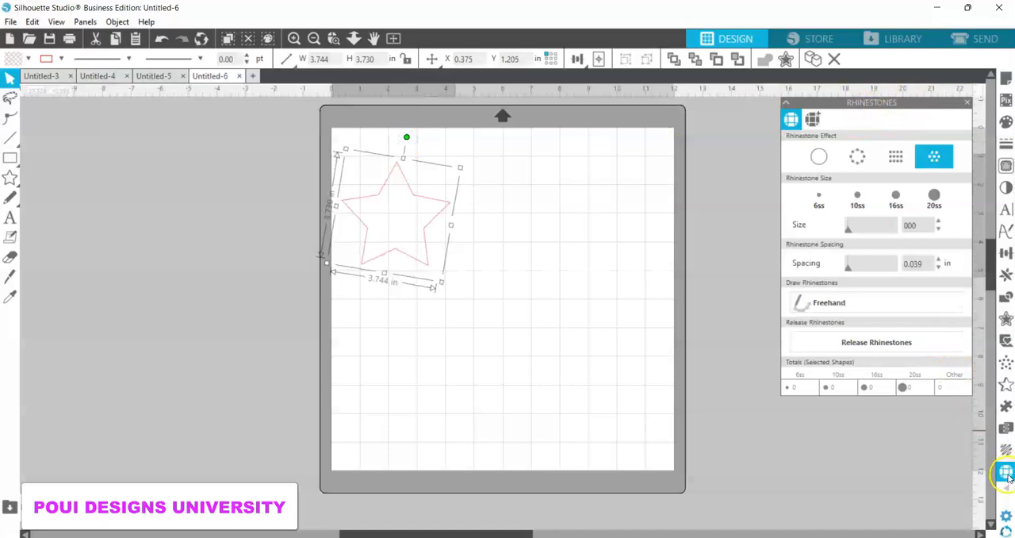
Step: Close the rhinestone settings and bring them up again
left_click(965, 103)
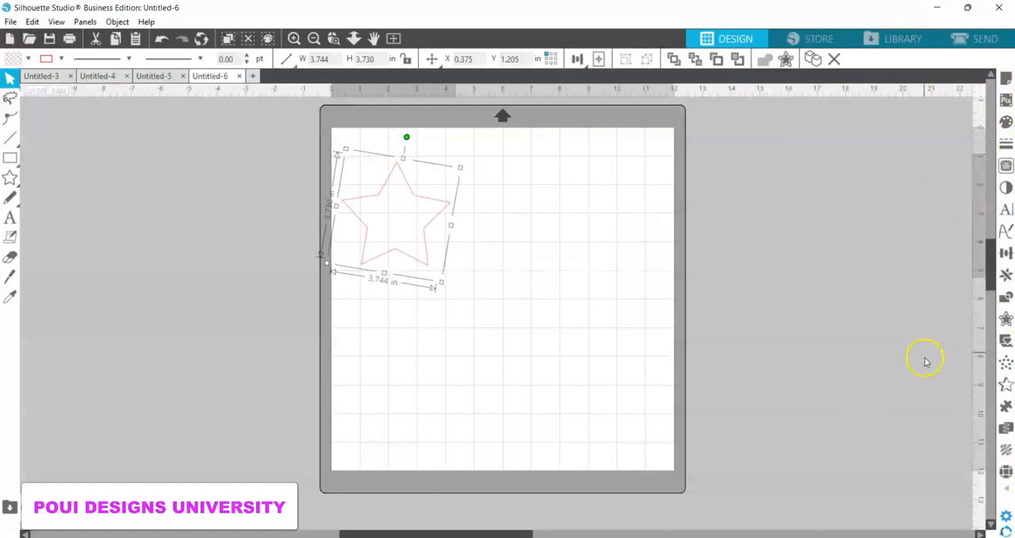
left_click(283, 62)
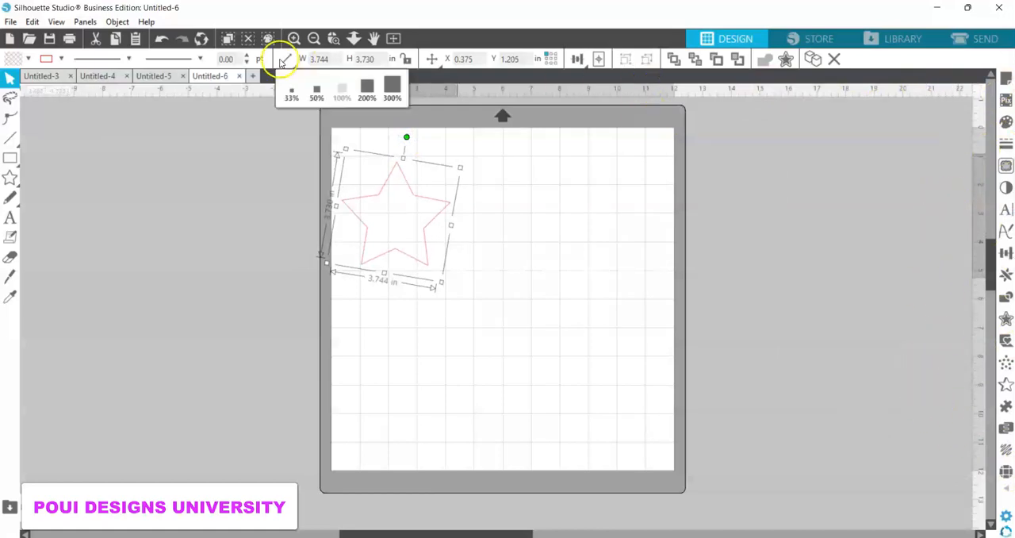
left_click(84, 23)
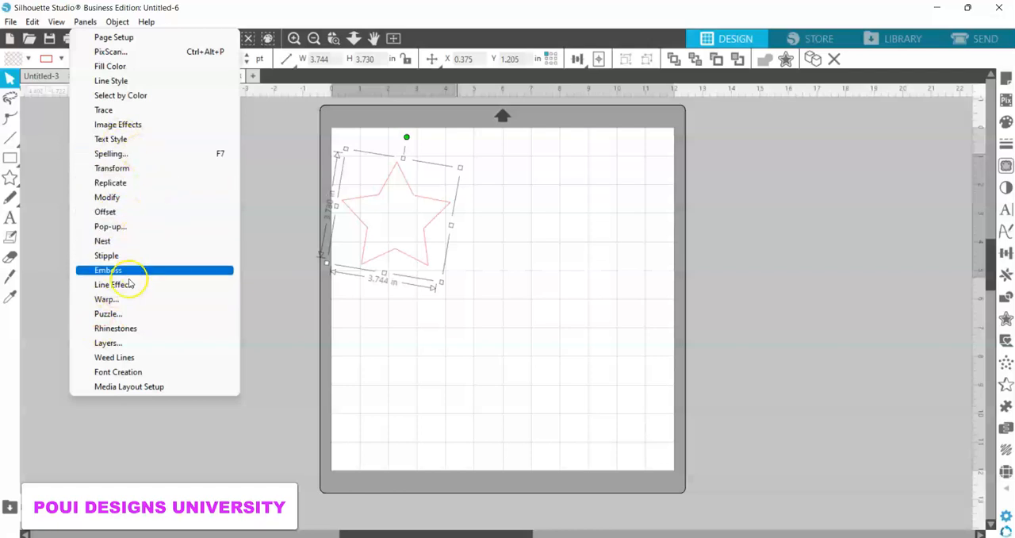
left_click(125, 330)
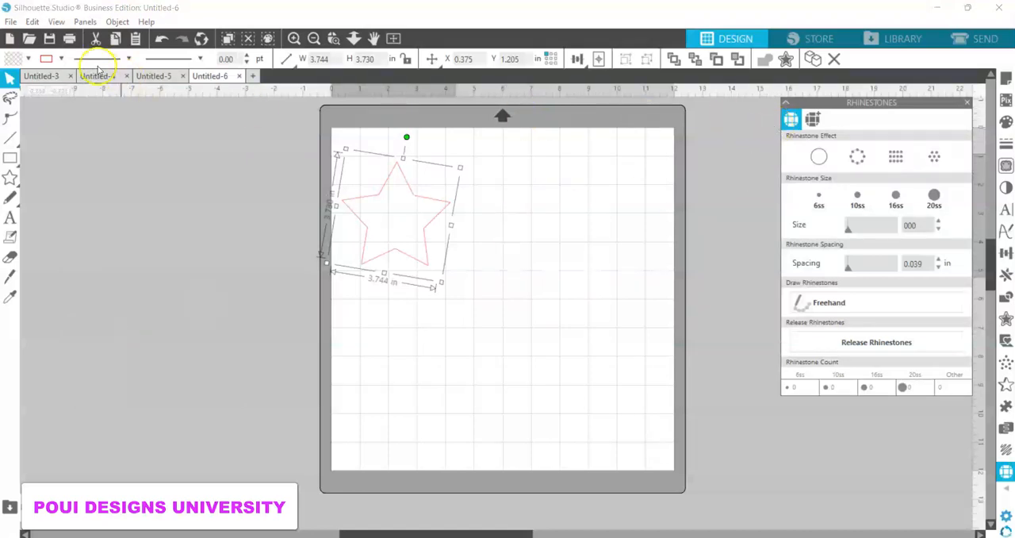
Step: Bring up the Modify options and return to the rhinestone settings
left_click(84, 22)
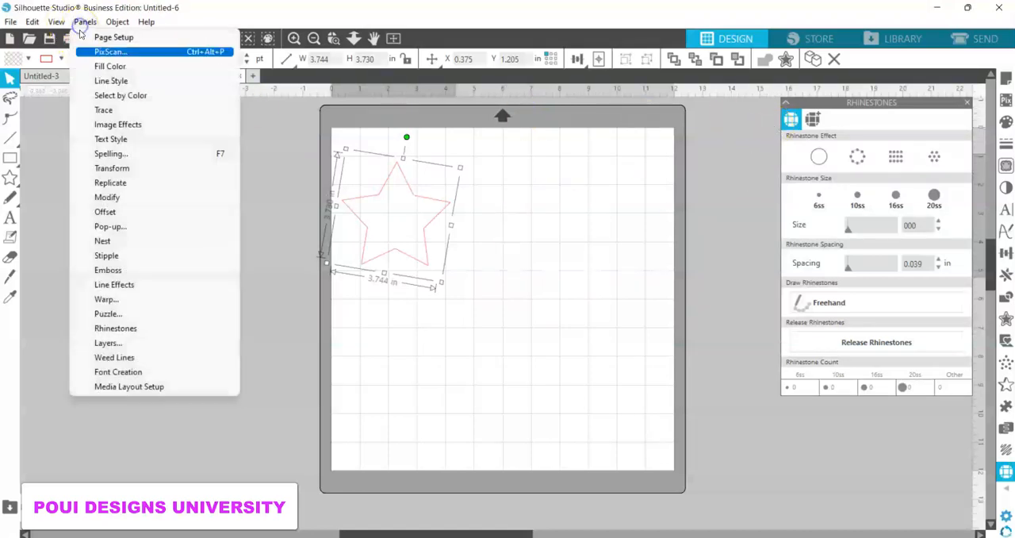
left_click(102, 198)
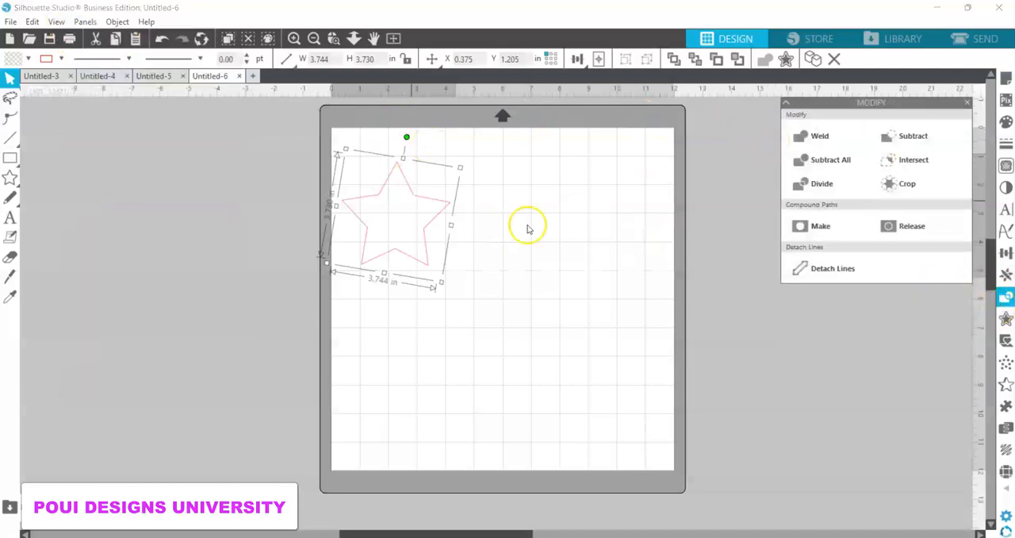
left_click(72, 21)
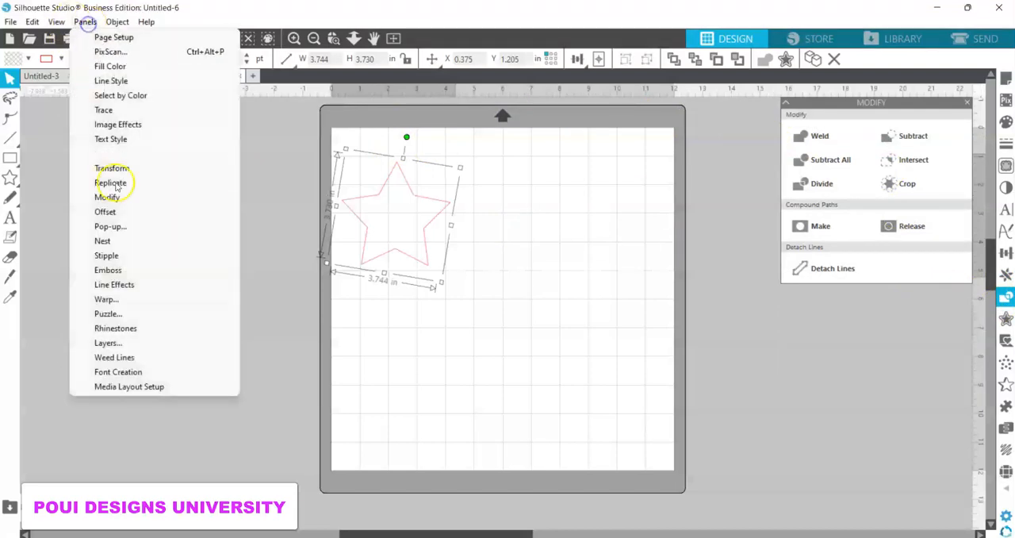
left_click(114, 331)
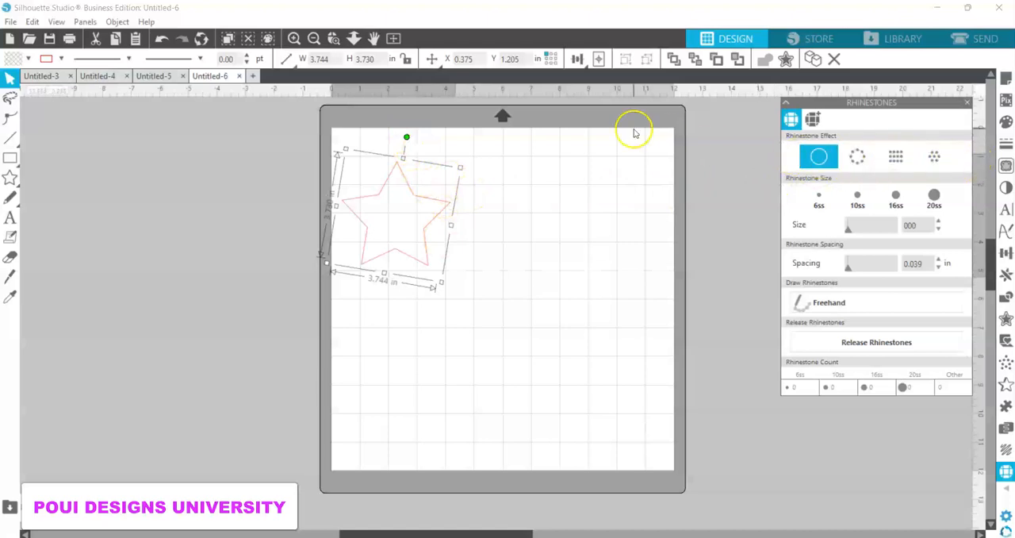
Step: Move the star to about X 1.000, Y 1.043 in, and try the outline rhinestone effect before filling it with rows of rhinestones
left_click_drag(445, 214, 464, 211)
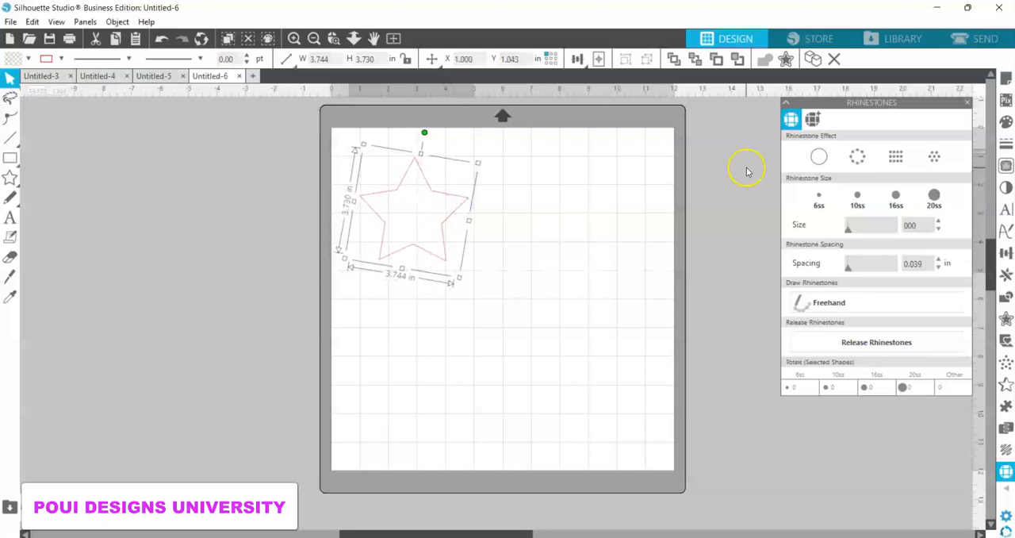
left_click(823, 164)
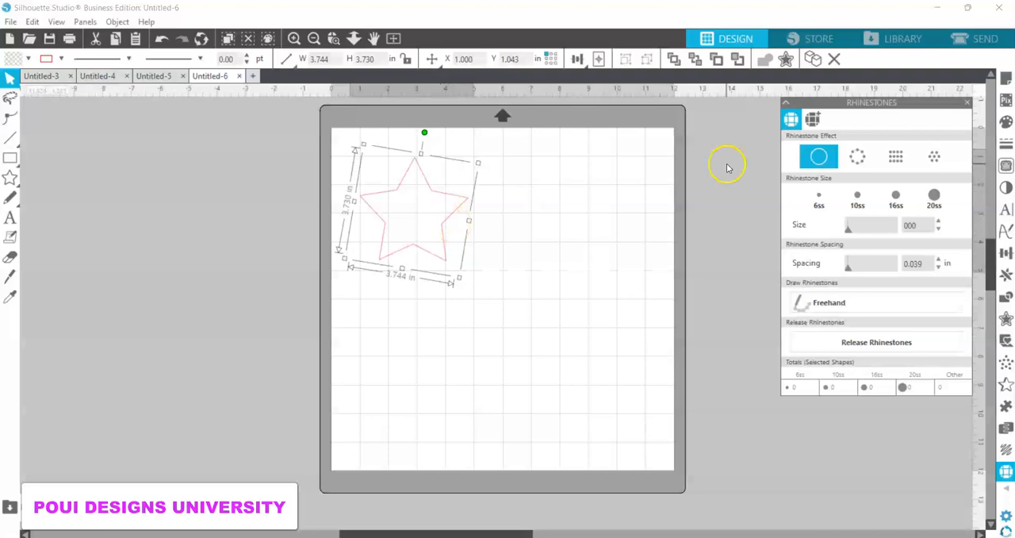
left_click(856, 165)
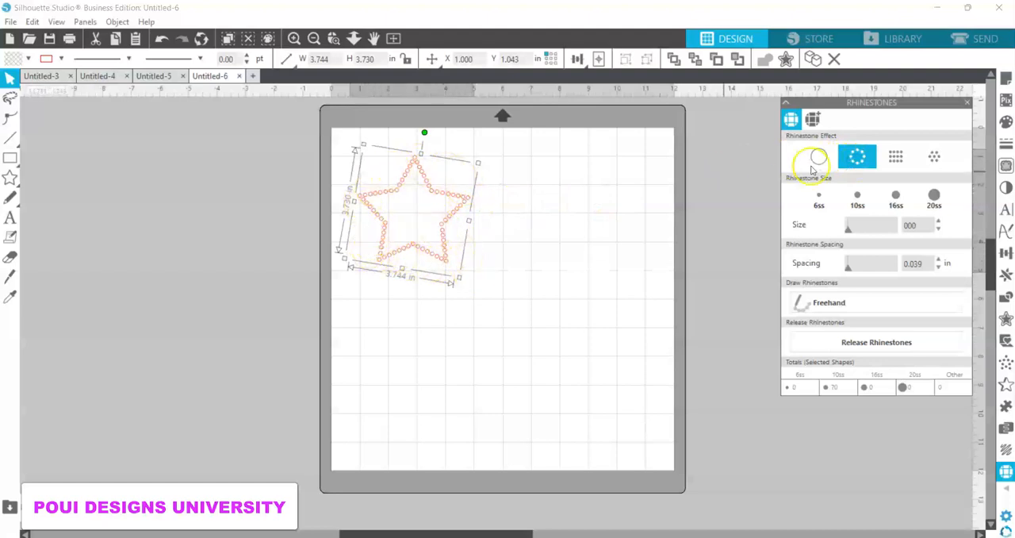
left_click(896, 156)
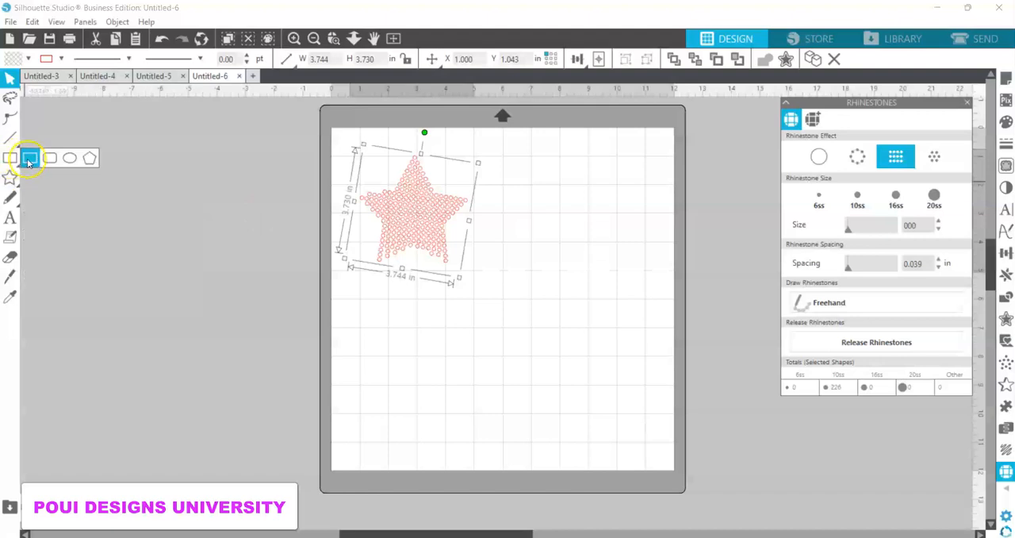
Step: Draw a rectangle about 4.96 by 2.99 in beside the star and fill it with rows of rhinestones
left_click(29, 161)
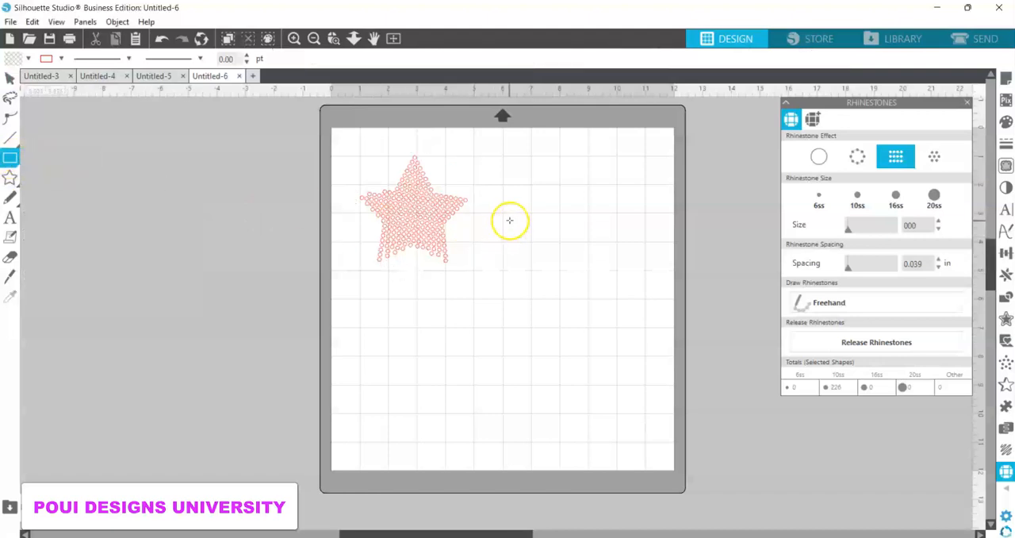
left_click_drag(501, 212, 643, 299)
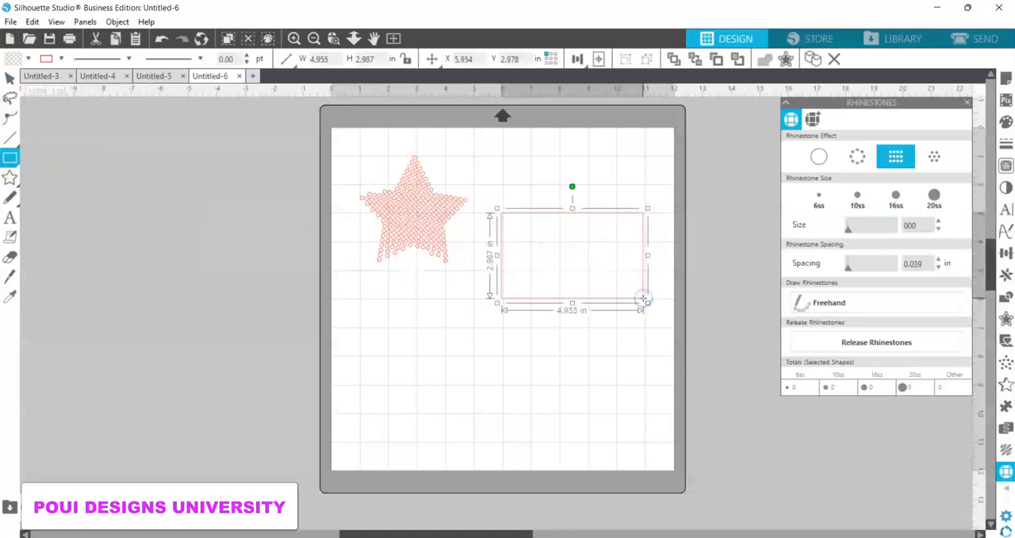
left_click(895, 158)
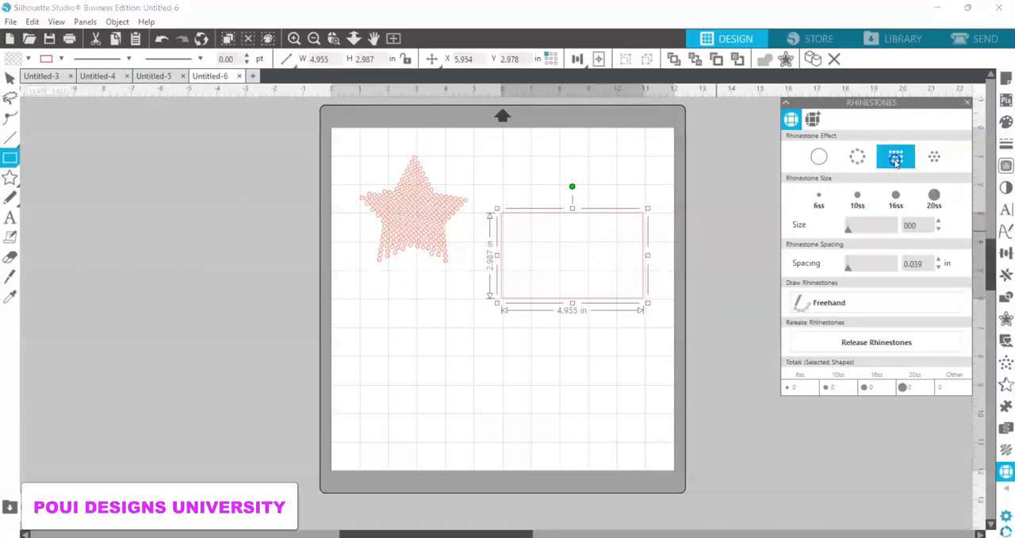
Step: Color the rectangle's rhinestones red and try the radial fill effect on them before restoring the row fill
left_click(27, 59)
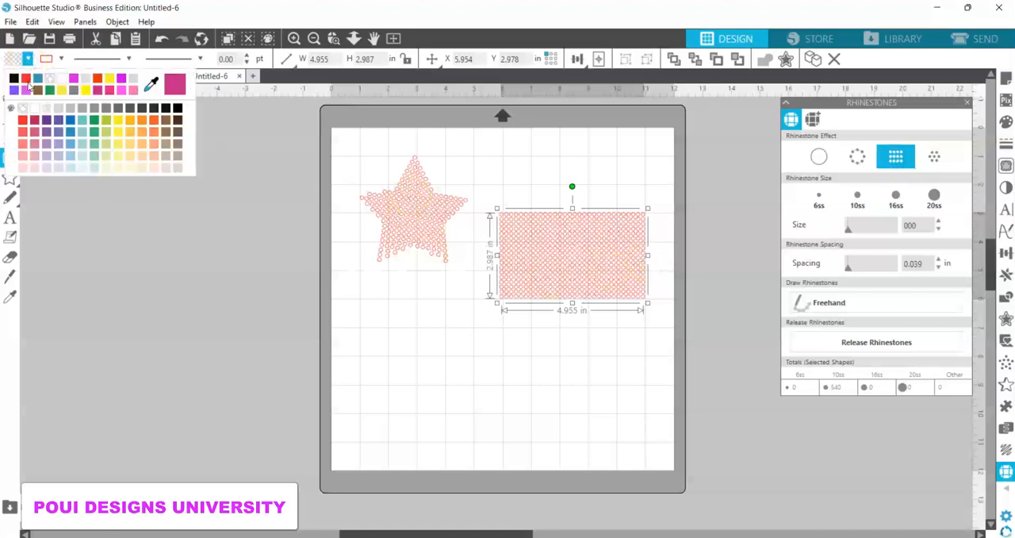
left_click(26, 77)
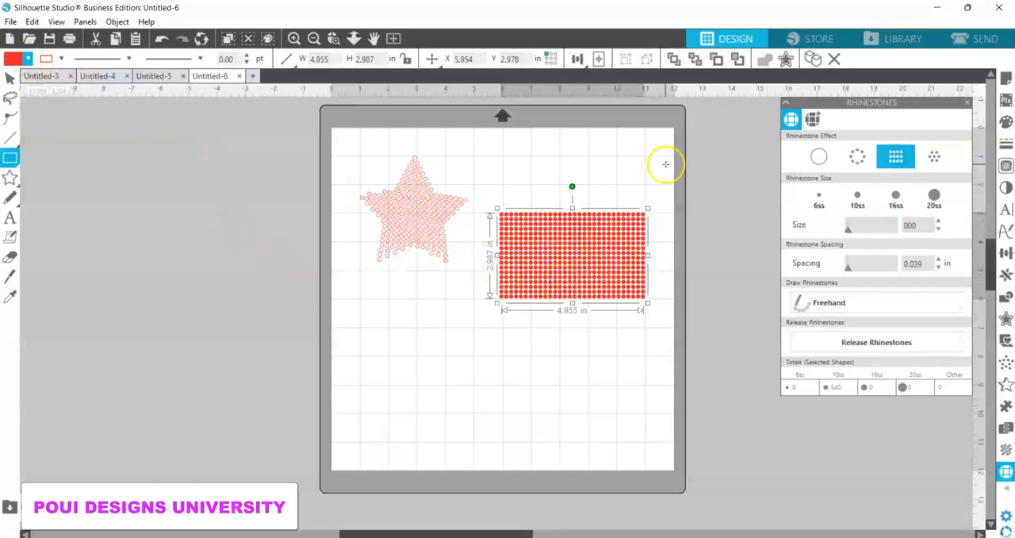
left_click(935, 158)
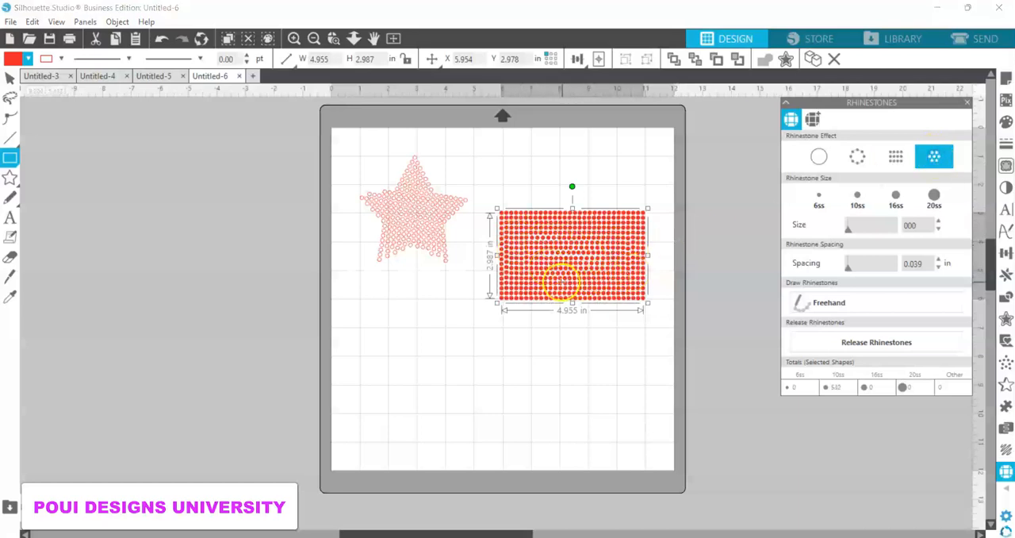
left_click(895, 161)
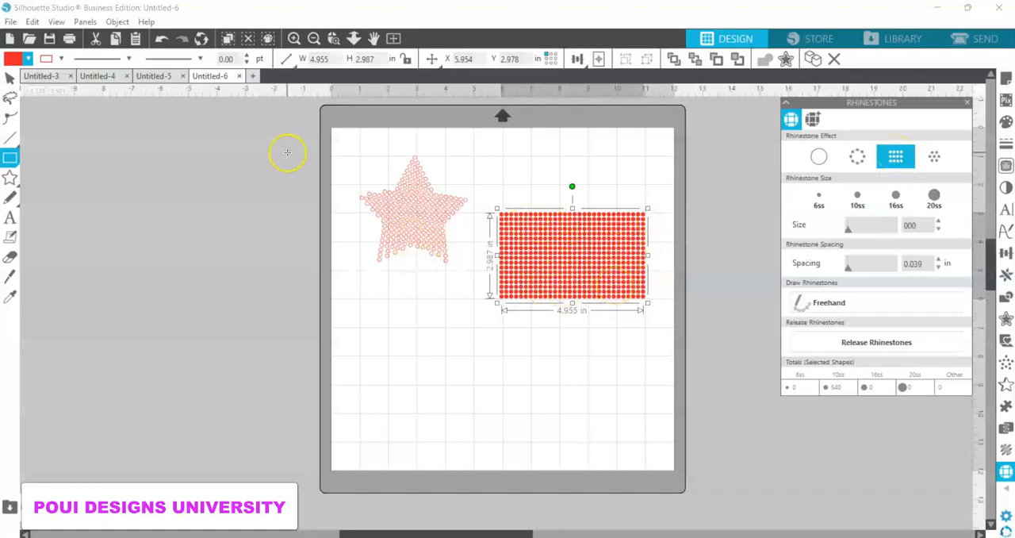
Step: Draw an ellipse about 4.17 by 3.84 in below the star and fill it with rows of rhinestones
mouse_move(11, 169)
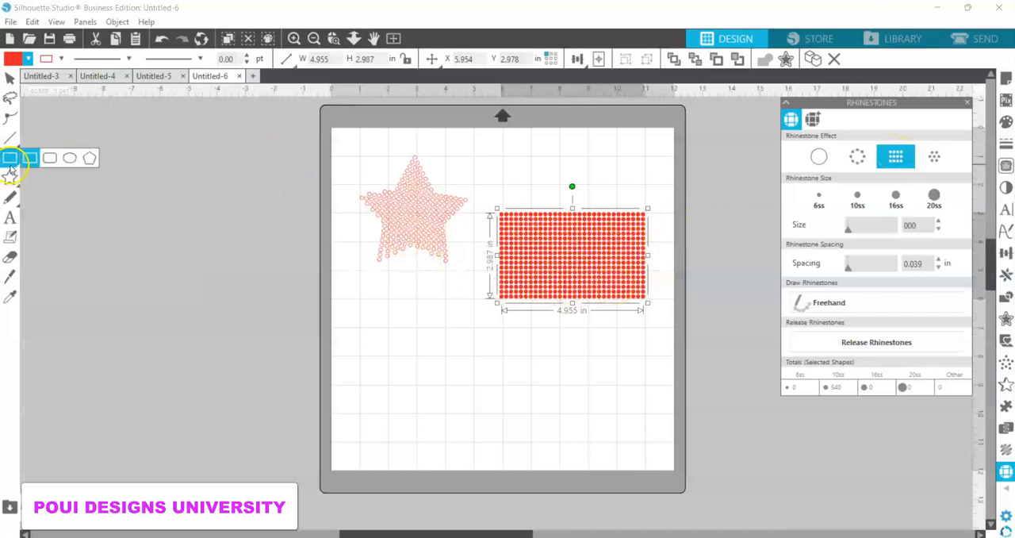
left_click(70, 158)
left_click_drag(394, 319, 519, 437)
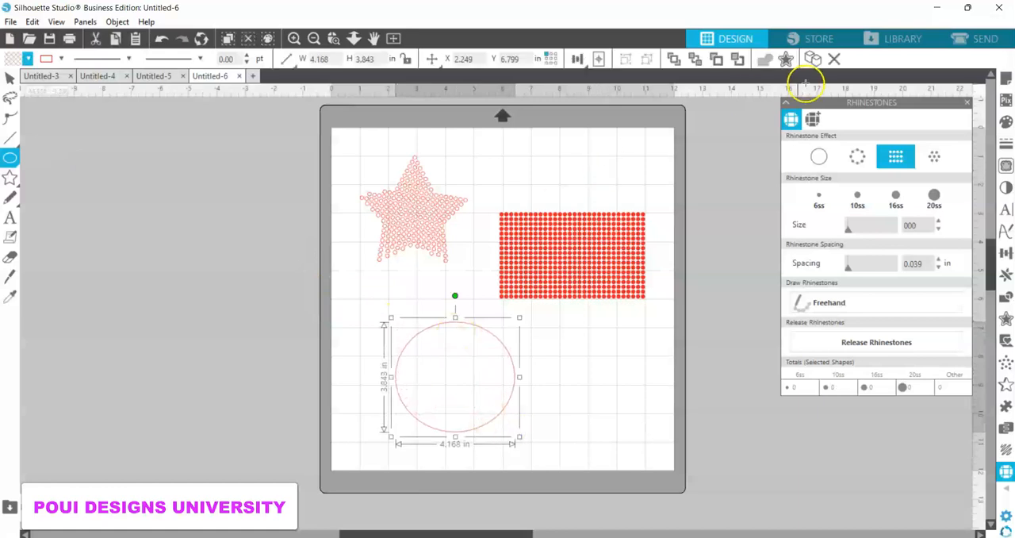
left_click(899, 162)
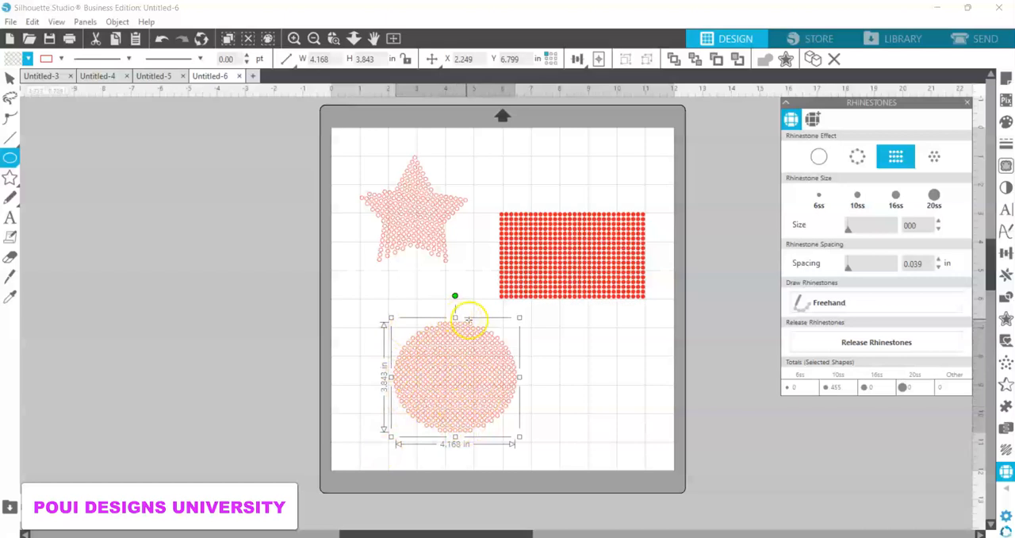
Step: Color the ellipse's rhinestones red and switch them to the radial fill effect
left_click(27, 59)
left_click(13, 79)
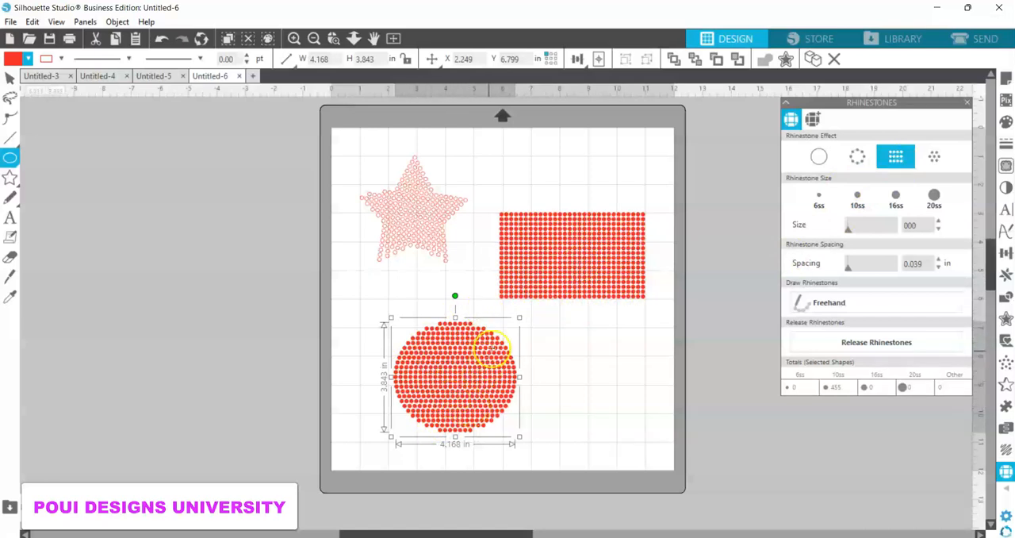
left_click(936, 160)
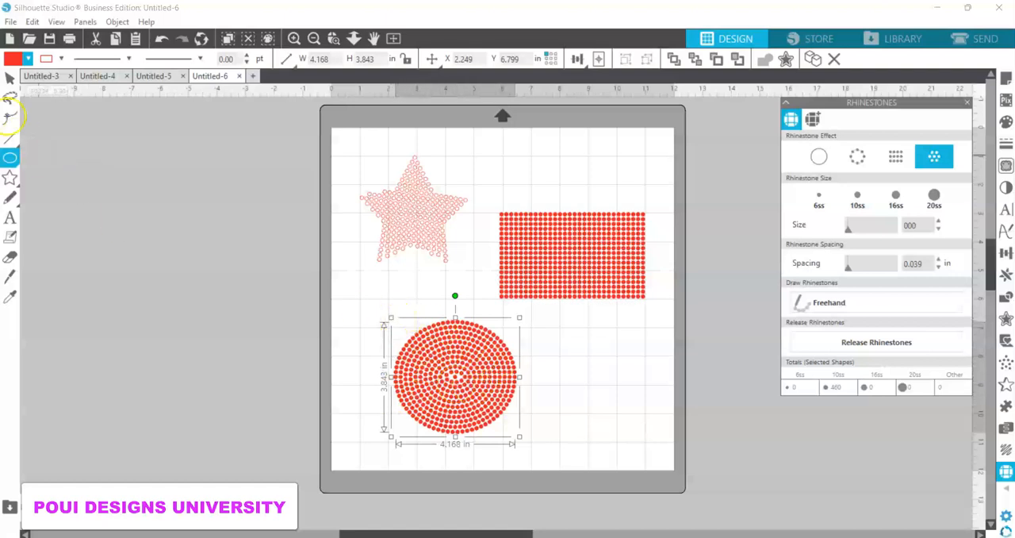
left_click(10, 78)
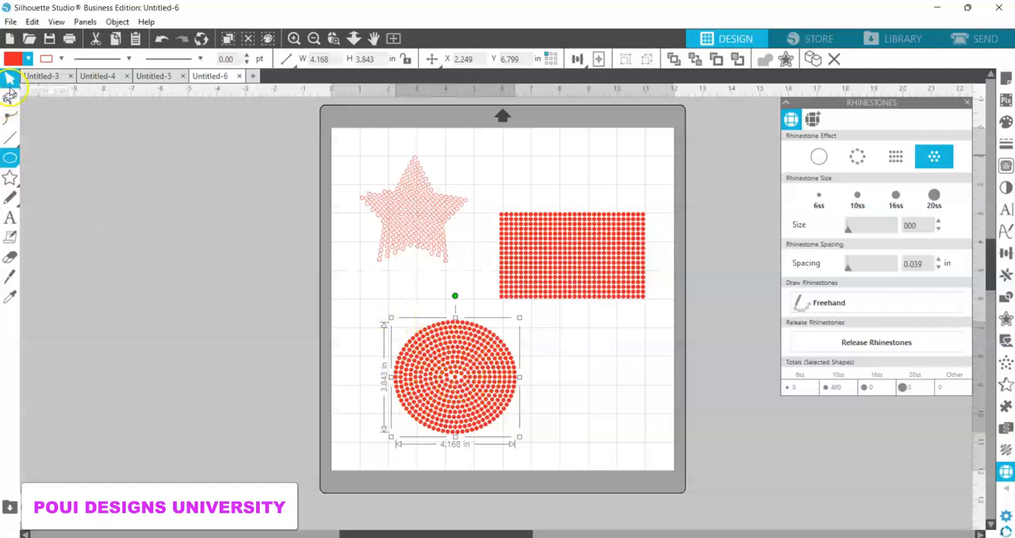
Step: Enlarge the radial rhinestone ellipse to about 5.51 by 5.08 in, extending it toward the page's upper-left corner
left_click(392, 316)
left_click_drag(375, 302, 391, 321)
left_click(357, 290)
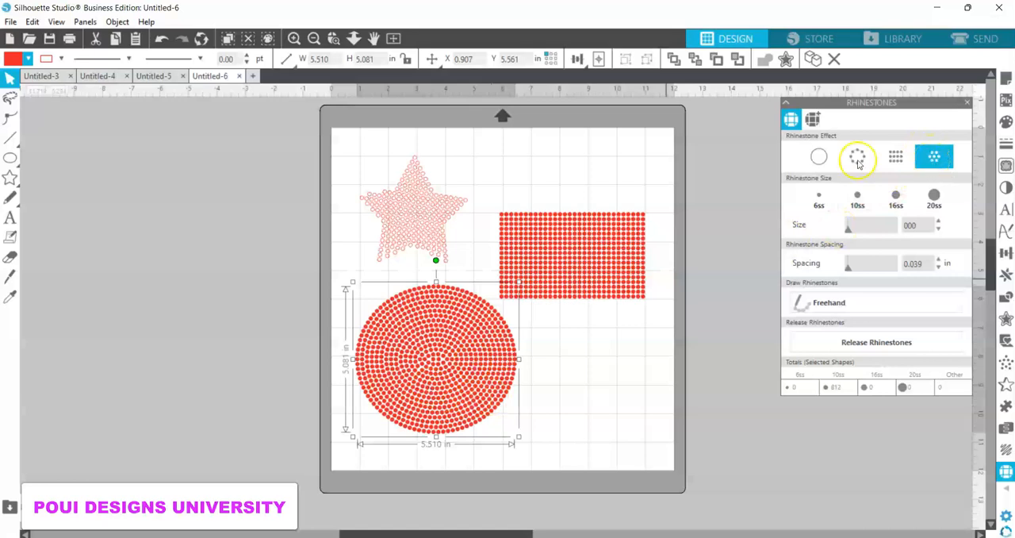
Step: Color the star's rhinestones red and switch them to the radial fill effect
left_click(417, 226)
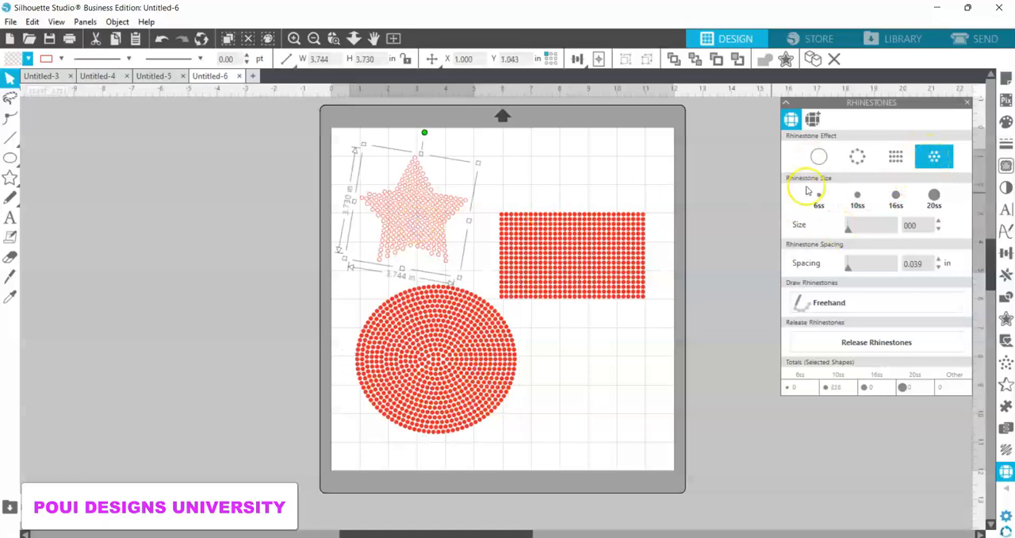
left_click(897, 156)
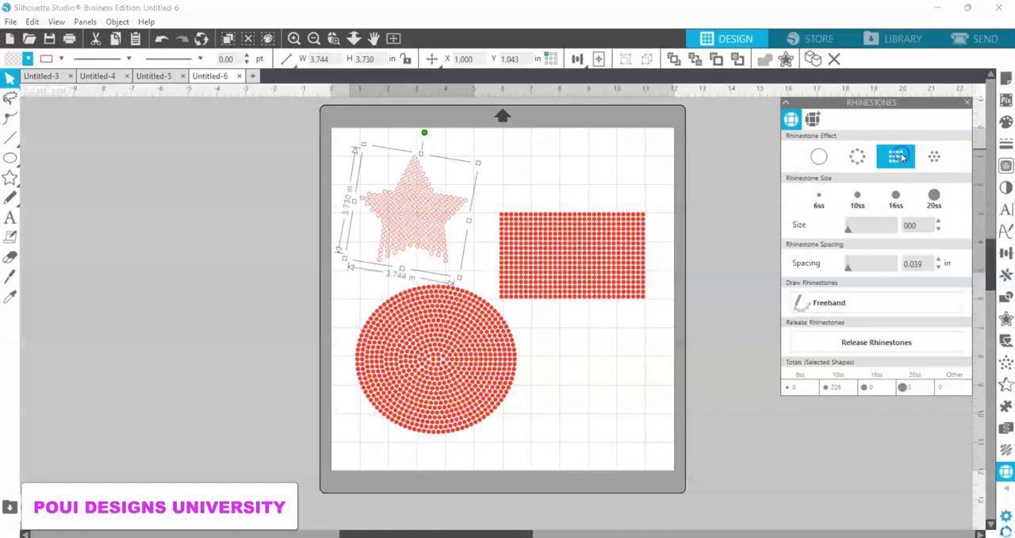
left_click(26, 58)
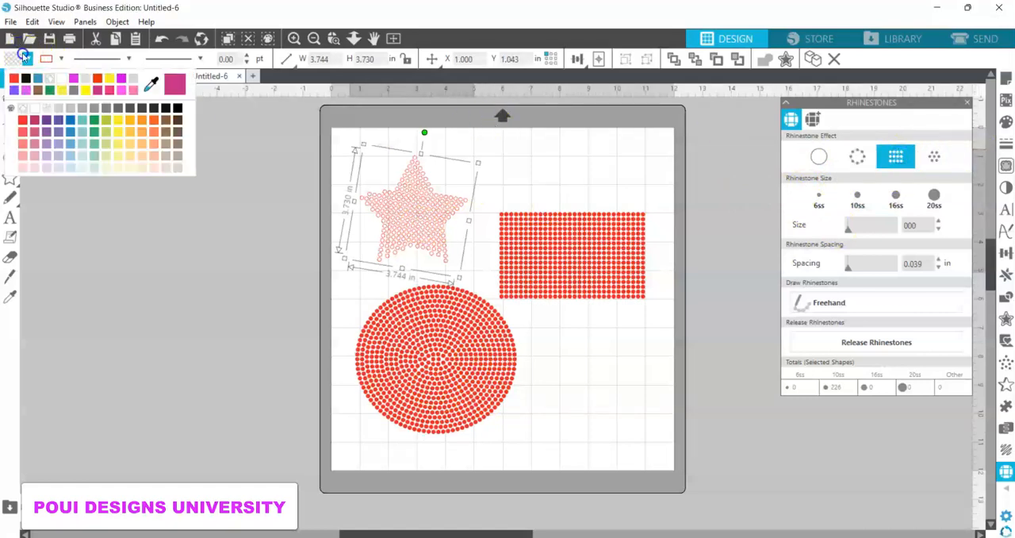
left_click(14, 78)
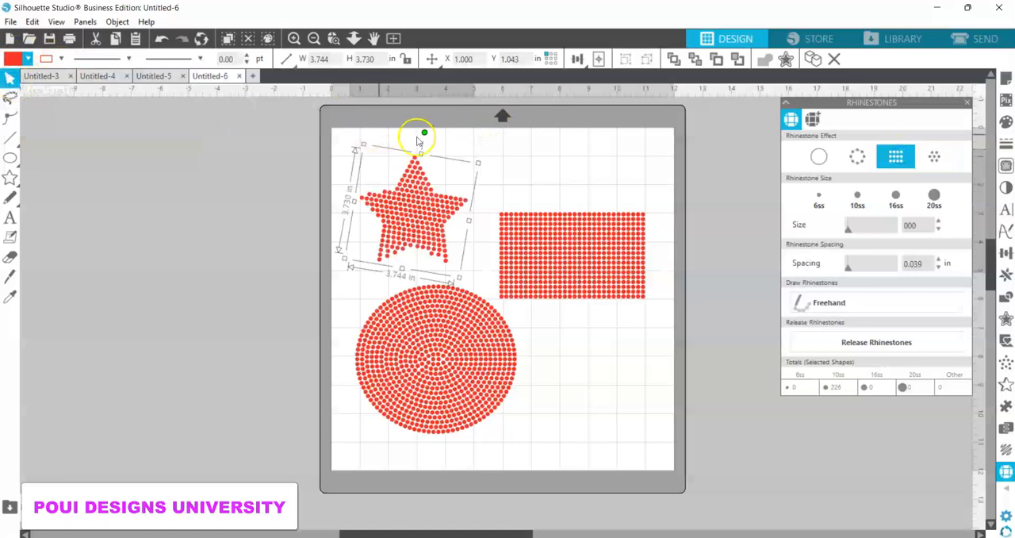
left_click(935, 158)
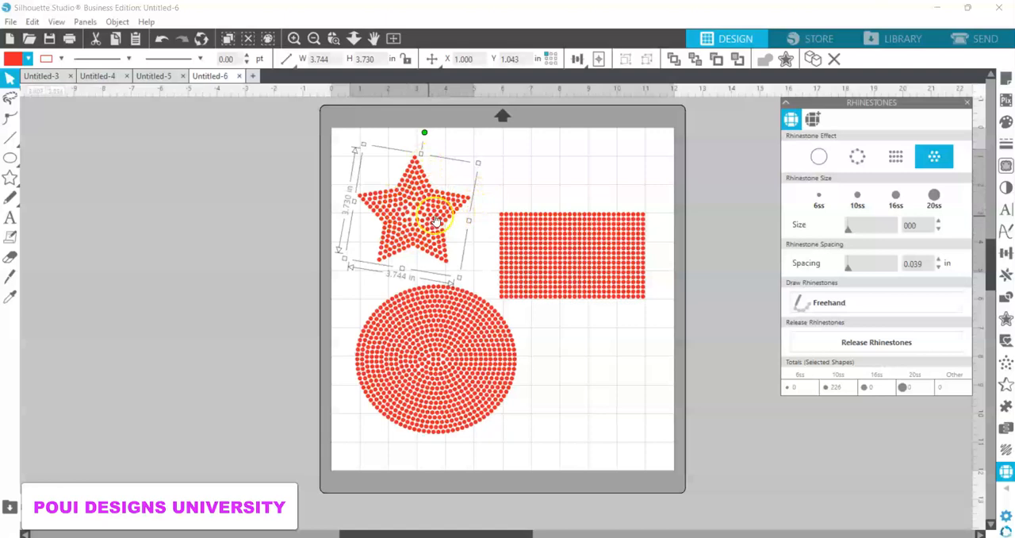
Step: Try the radial fill effect on the rectangle and restore its row fill
left_click(580, 252)
left_click(935, 161)
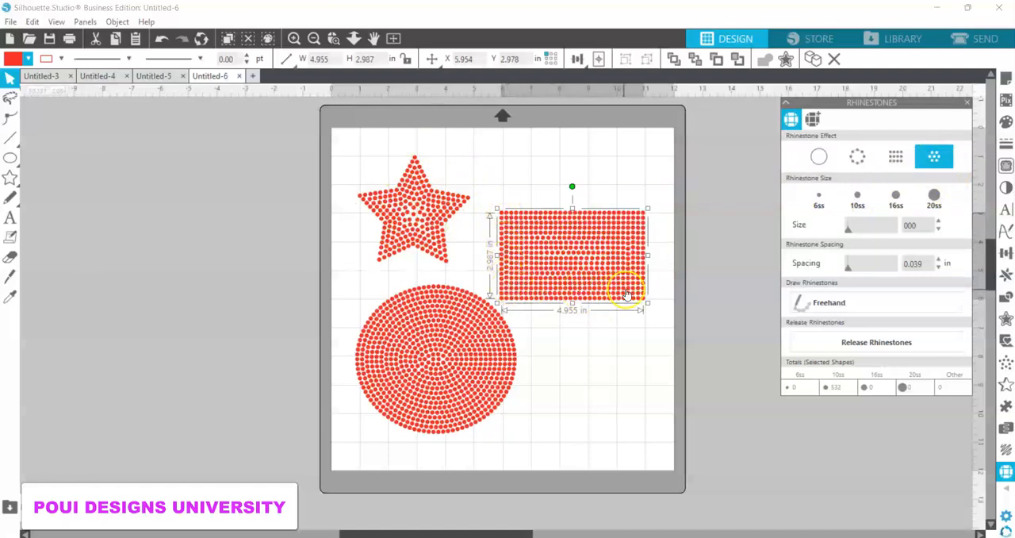
left_click(896, 159)
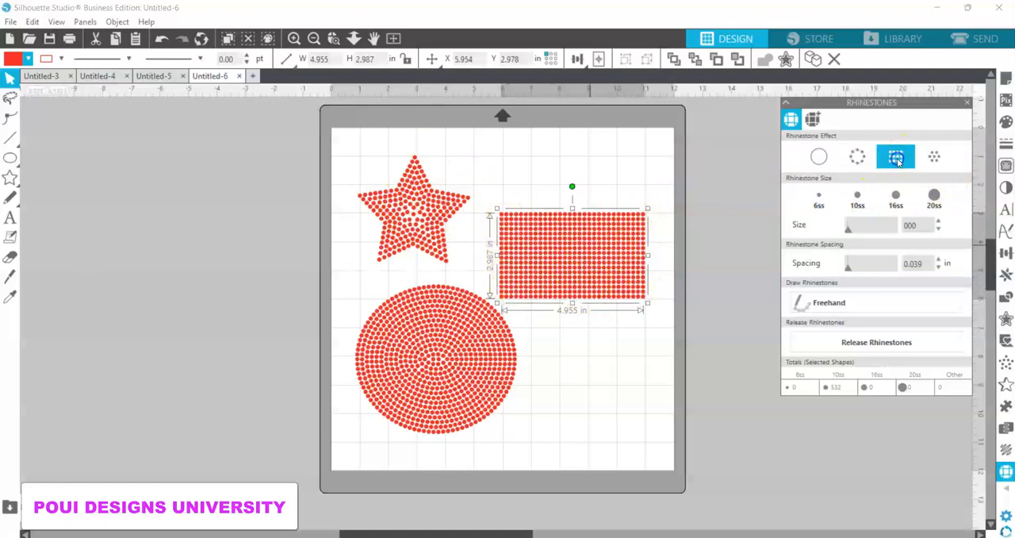
Step: Apply the radial fill effect to the star with 10ss rhinestones and inspect its pattern up close
left_click(428, 228)
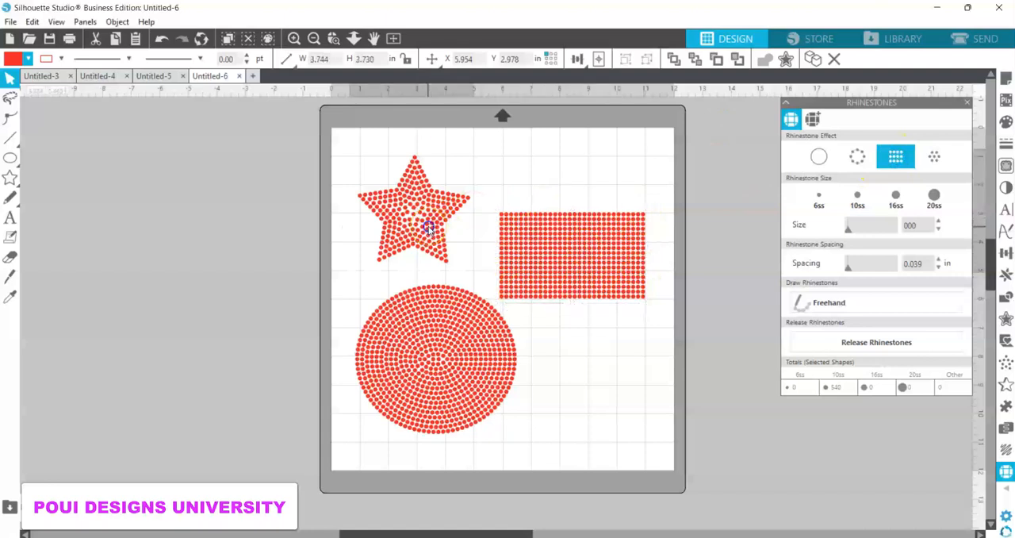
left_click(936, 159)
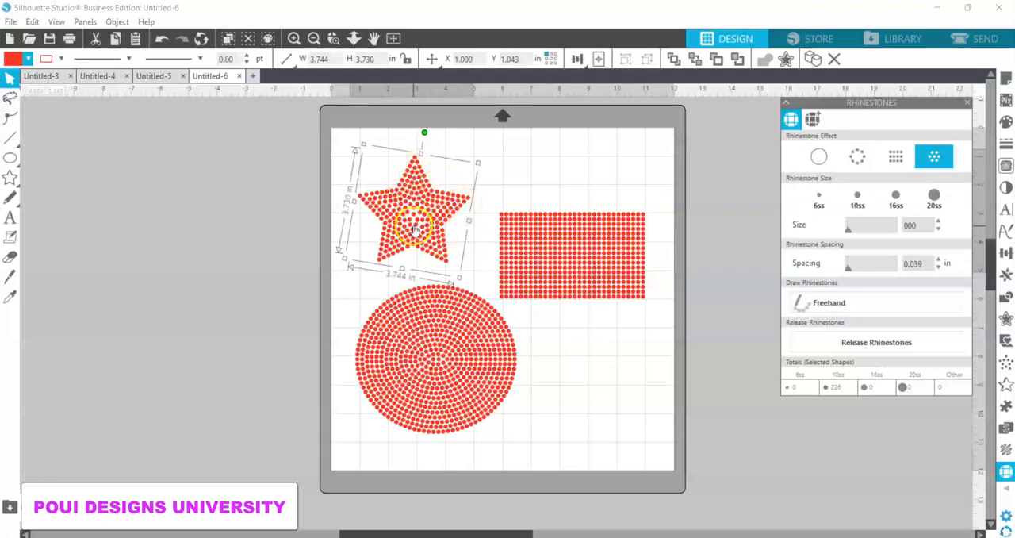
left_click(336, 45)
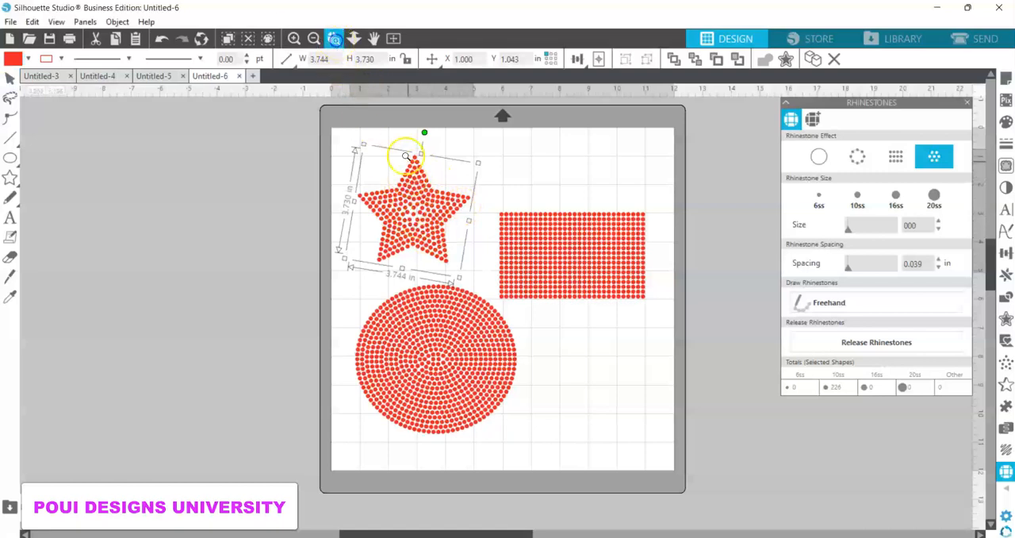
left_click(418, 213)
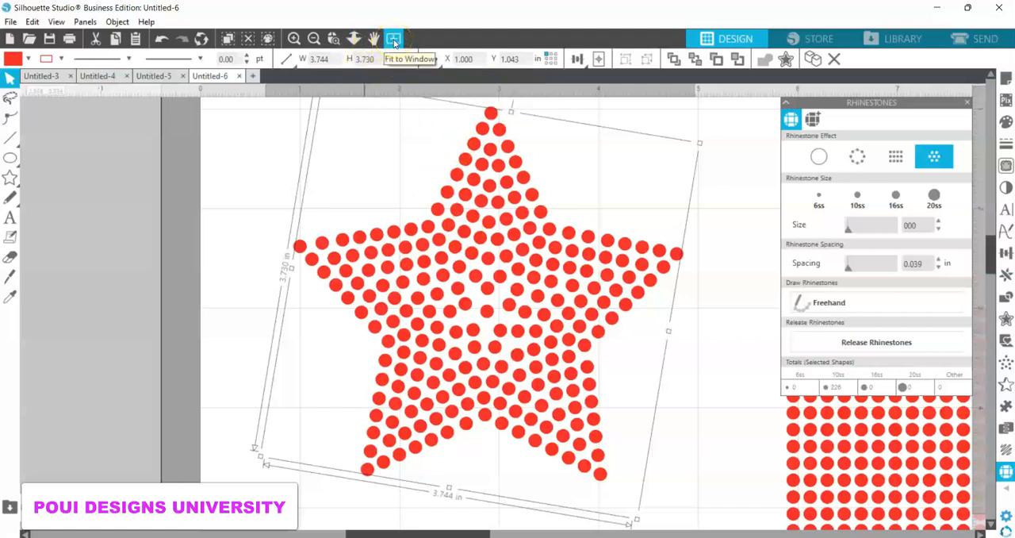
left_click(313, 39)
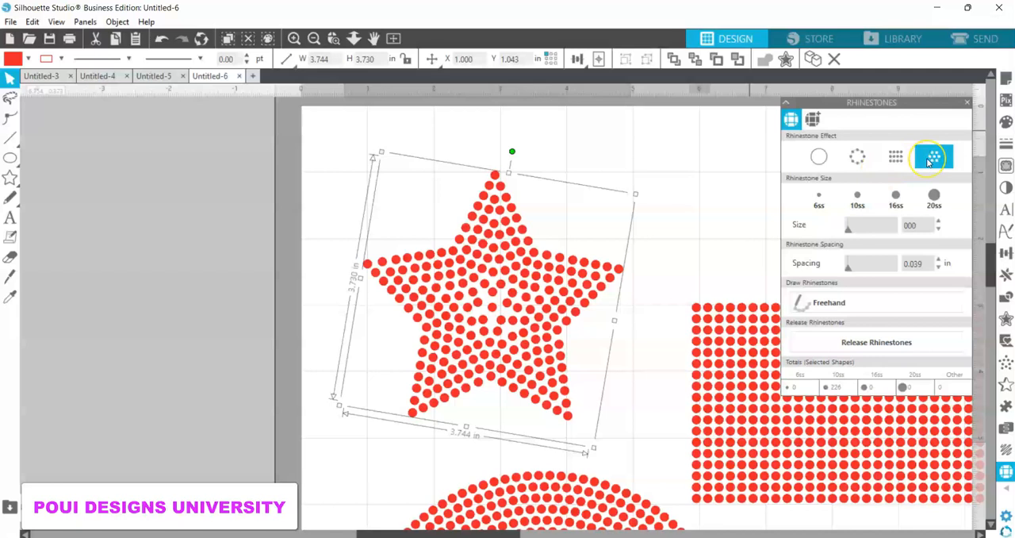
left_click(858, 197)
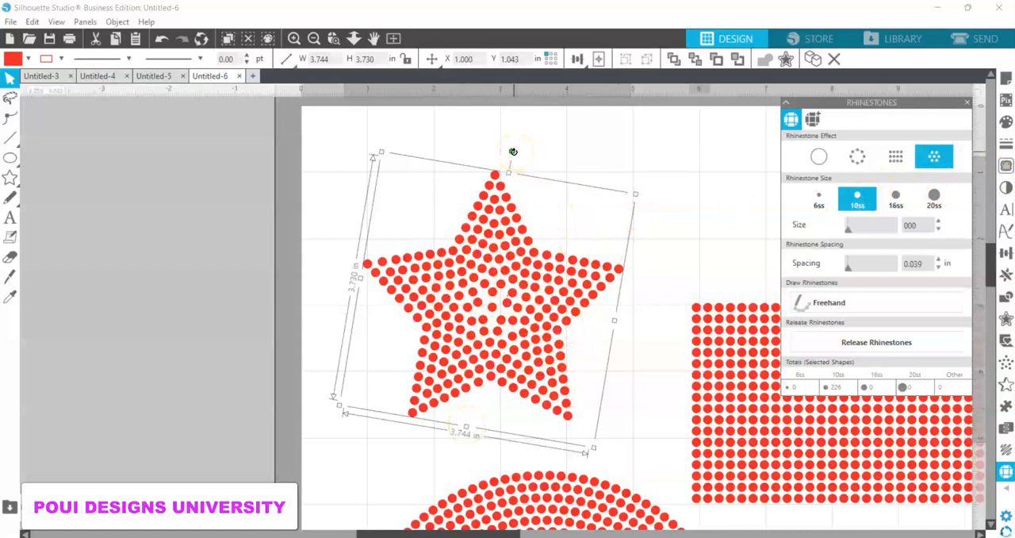
Step: Rotate the star slightly counterclockwise, shift it to about X 1.145, Y 1.040 in, and remove its rhinestone effect
mouse_move(514, 151)
left_mouse_down()
mouse_move(494, 151)
mouse_move(505, 150)
left_mouse_up()
left_click(489, 228)
left_click_drag(490, 228, 499, 225)
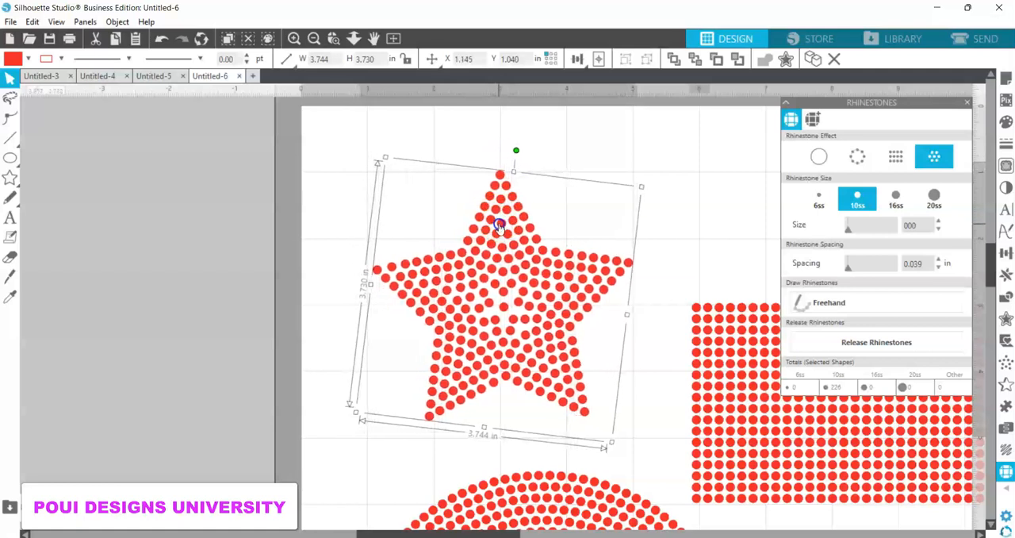
left_click(818, 158)
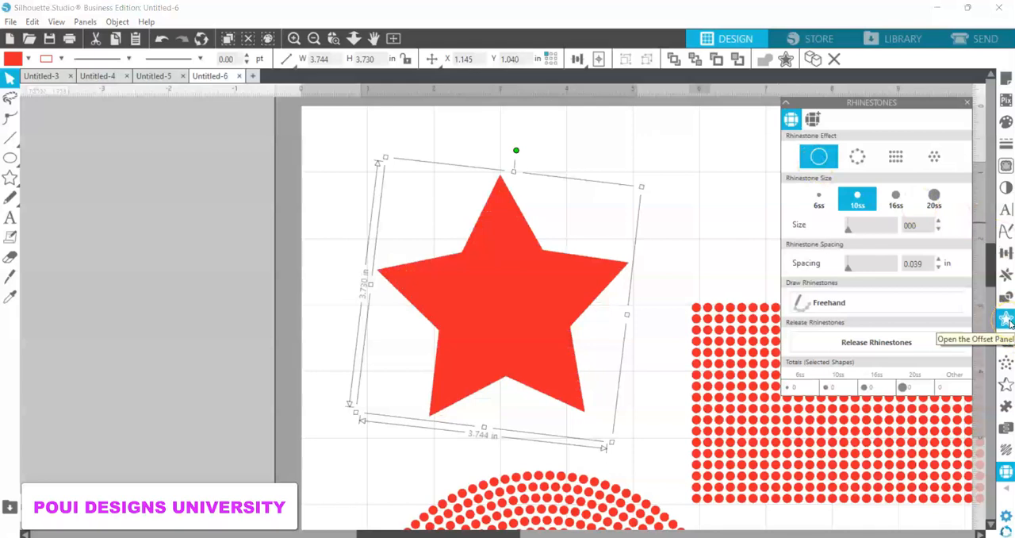
Step: Create an outward offset of the star at 0.175 in with sharp corners
left_click(85, 23)
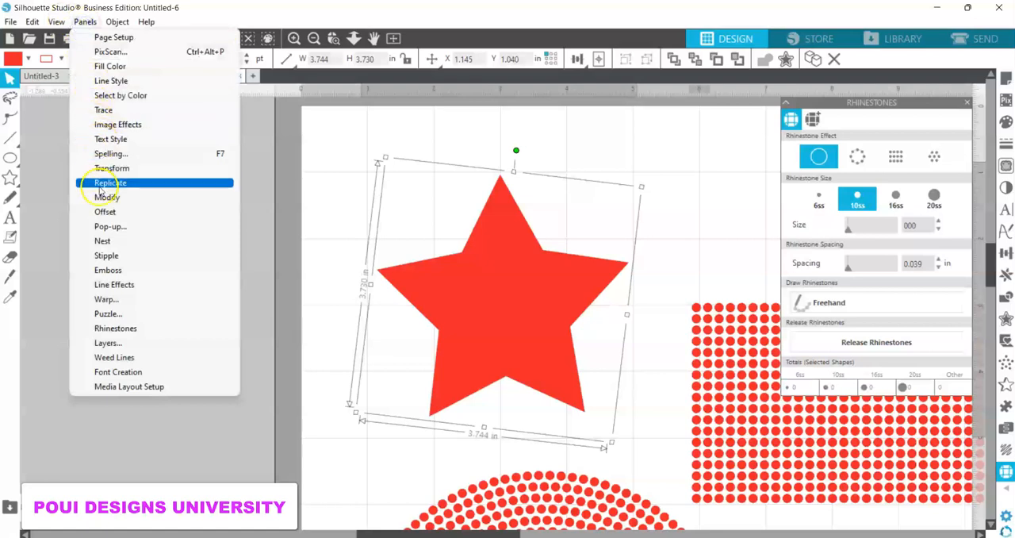
left_click(105, 213)
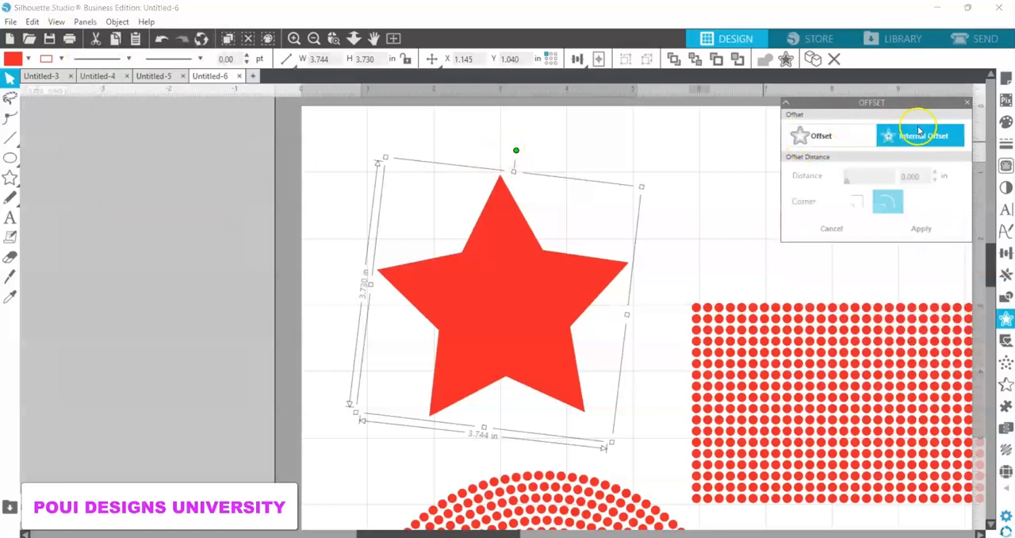
left_click(811, 138)
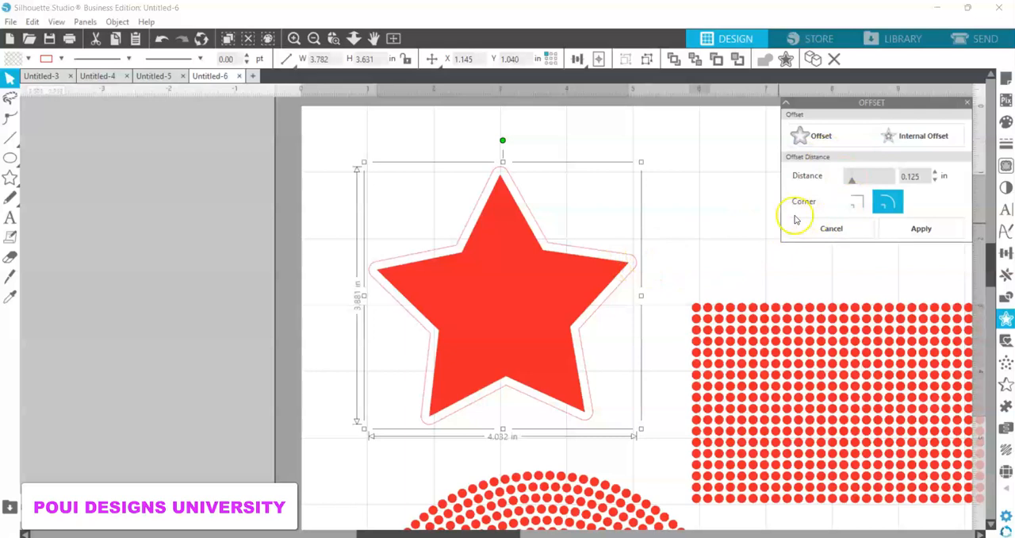
left_click(853, 205)
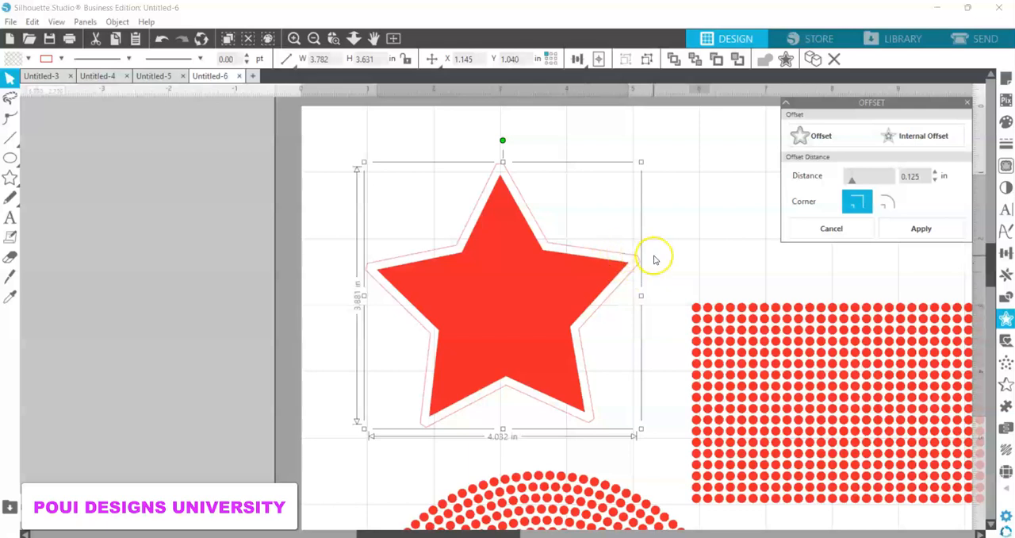
left_click(936, 172)
left_click(936, 171)
left_click(936, 172)
left_click(936, 172)
left_click(936, 171)
left_click(936, 171)
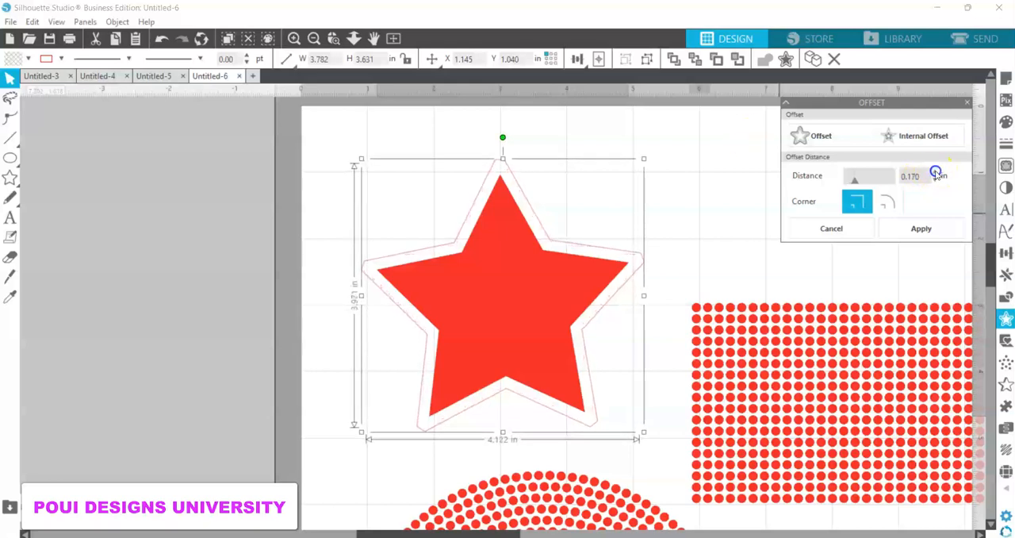
left_click(936, 172)
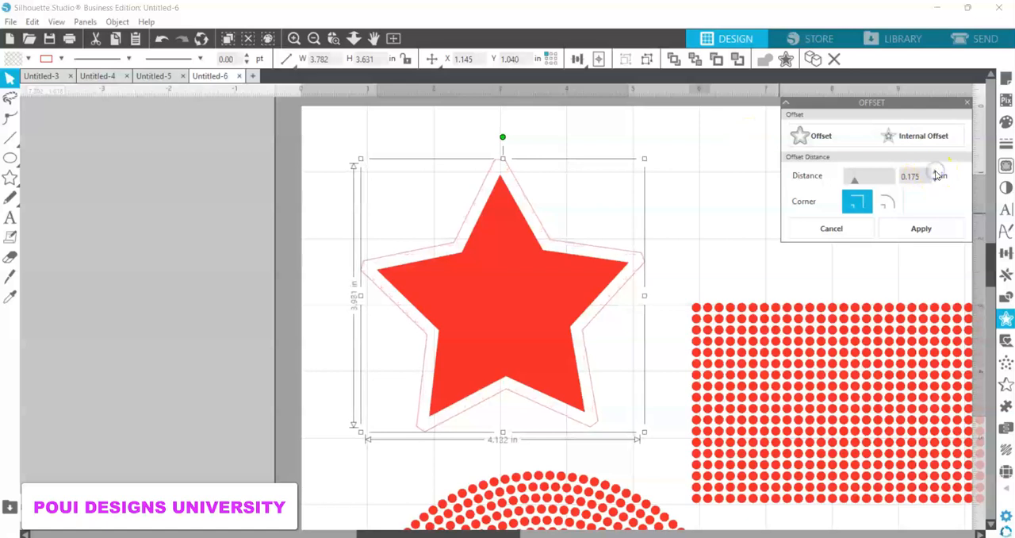
left_click(919, 229)
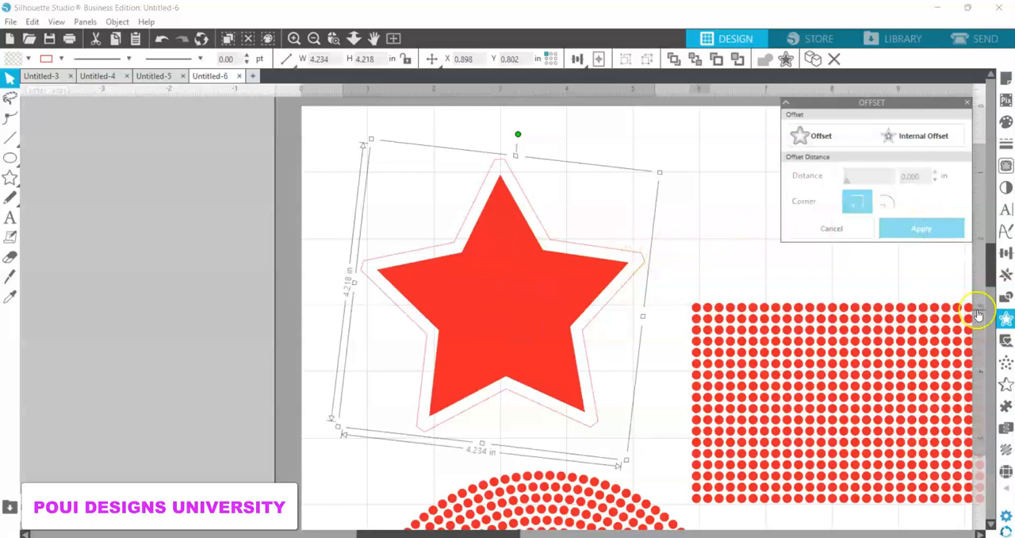
Step: Apply the edge rhinestone effect to the star's offset outline and color those rhinestones black
left_click(1007, 472)
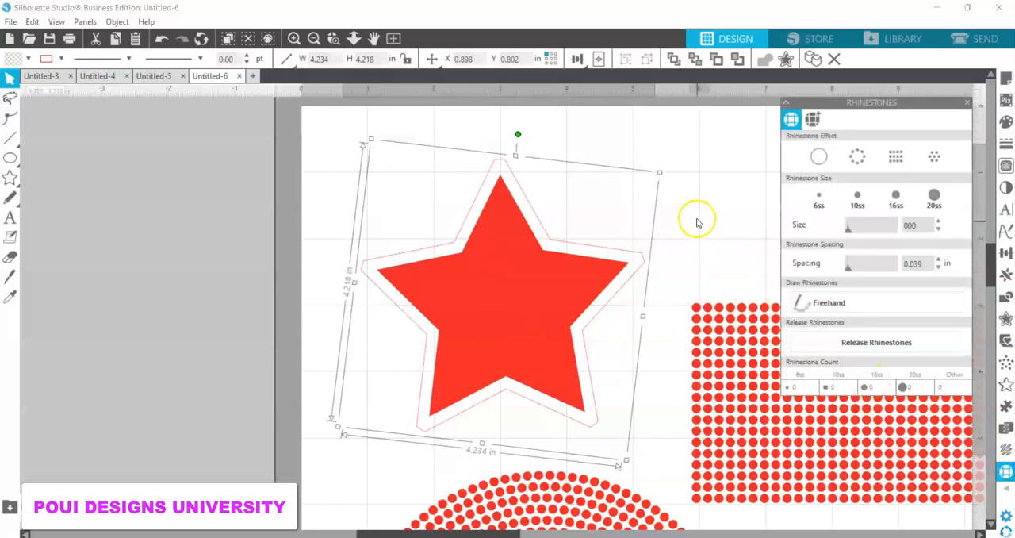
left_click(858, 157)
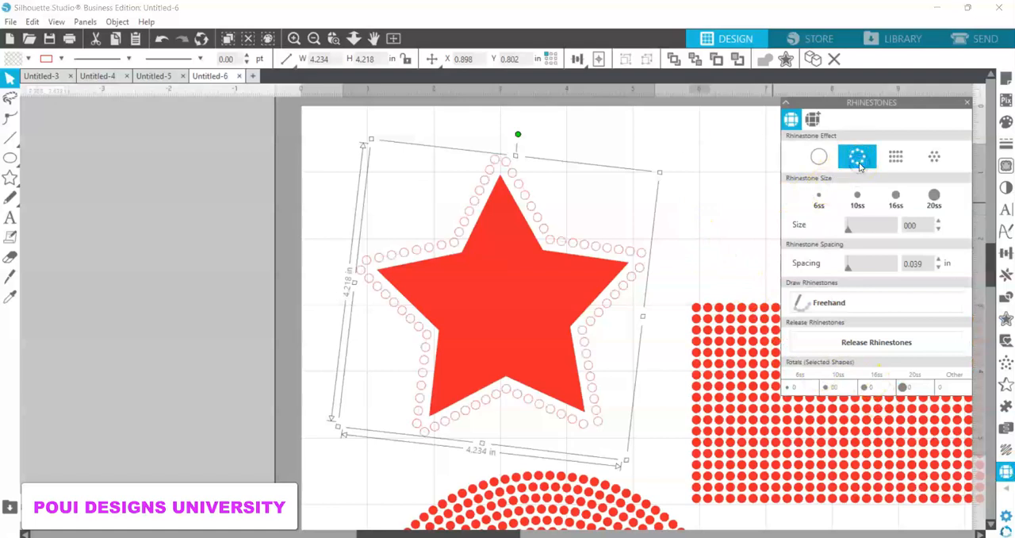
left_click(29, 59)
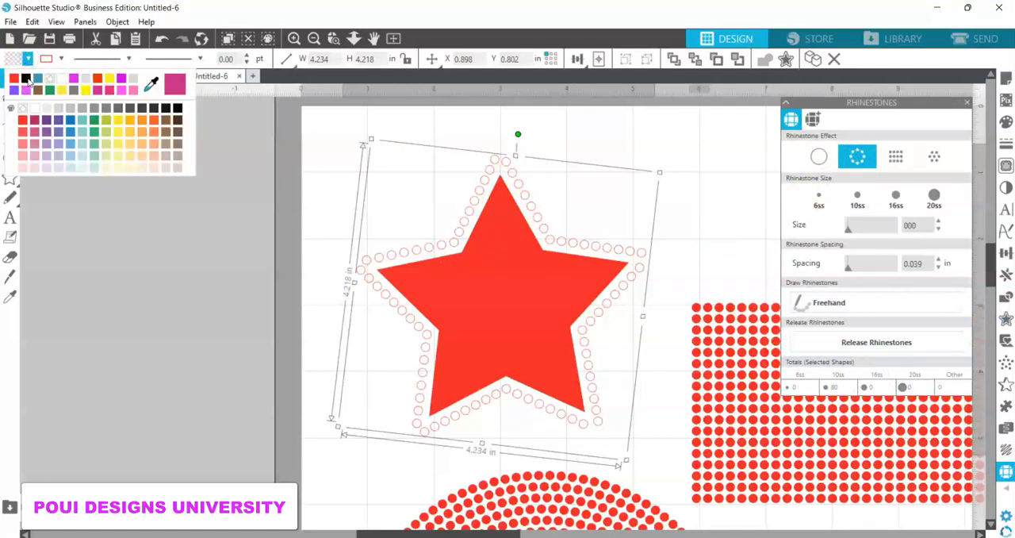
left_click(27, 78)
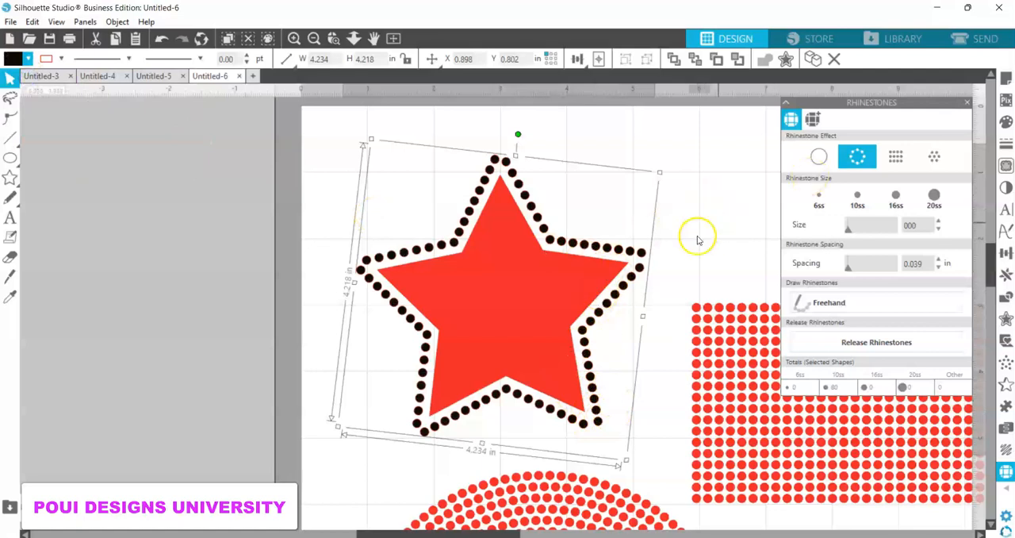
Step: Try the edge and row rhinestone effects on the inner red star, then give it the radial fill
left_click(546, 284)
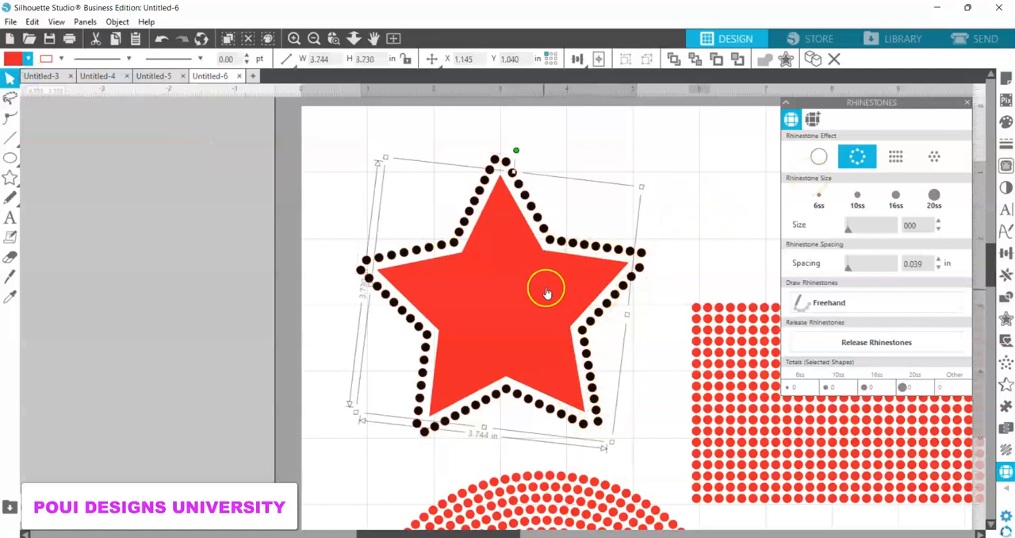
left_click(870, 163)
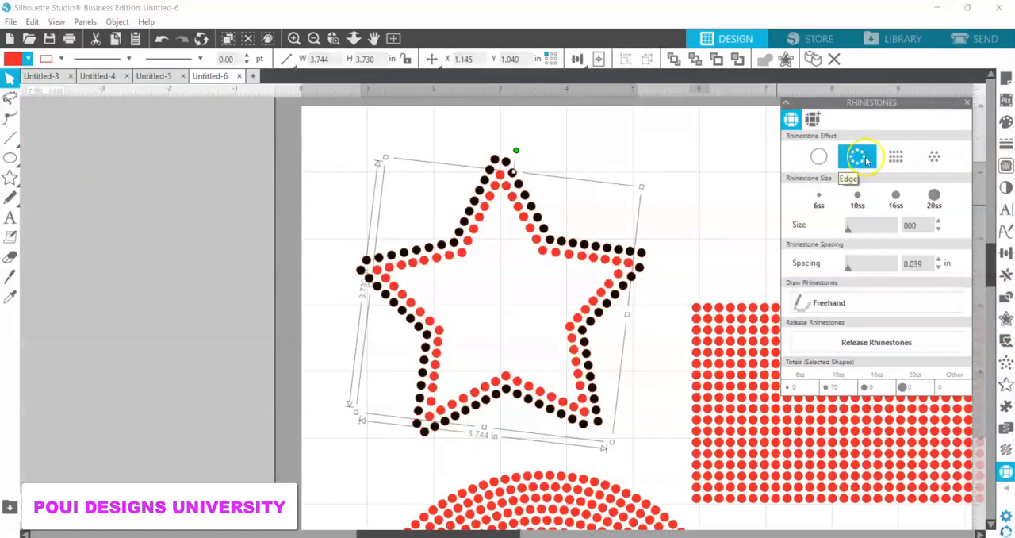
left_click(897, 159)
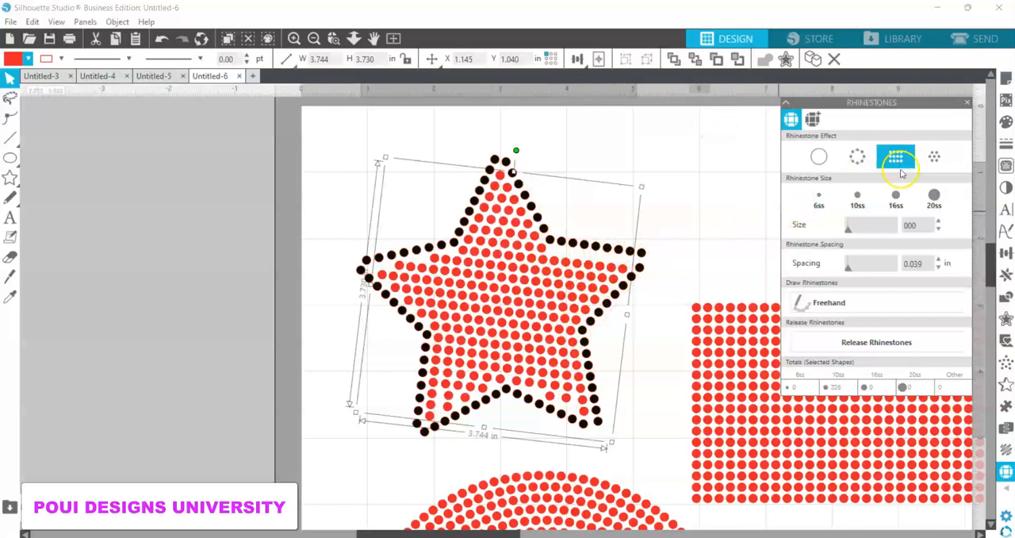
left_click(939, 159)
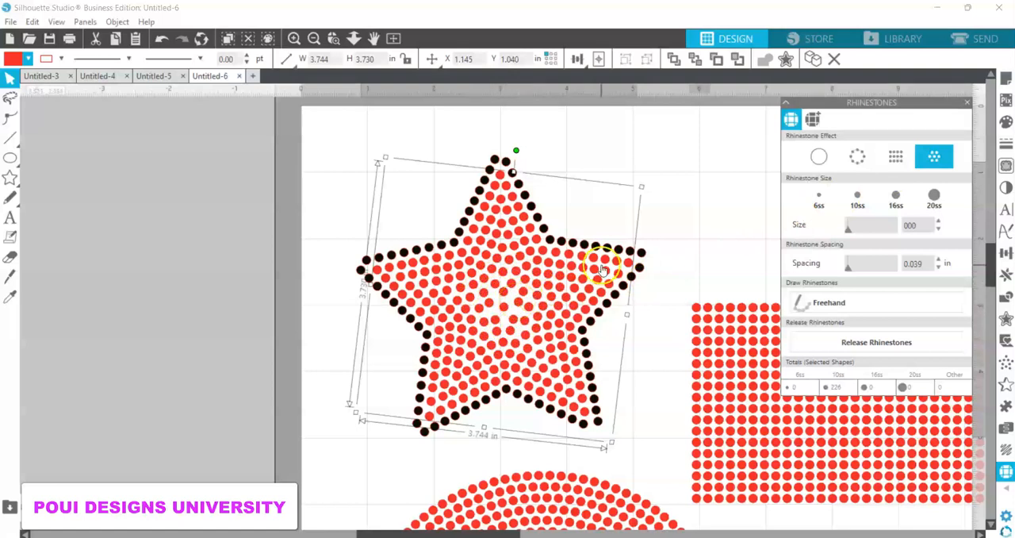
Step: Delete the rhinestone rectangle and ellipse, keeping only the star with its black edging
left_click(724, 351)
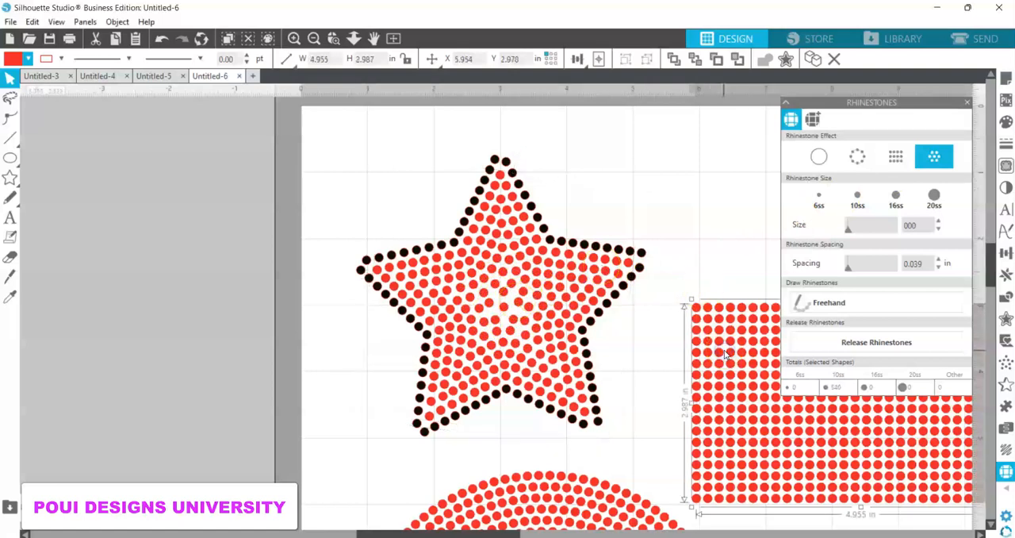
key("Delete")
left_click(613, 487)
key("Delete")
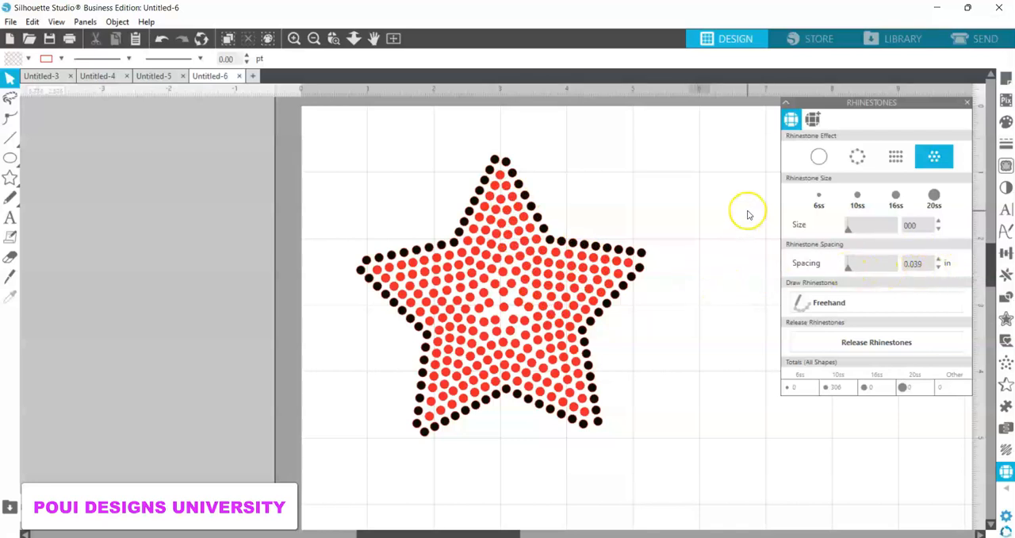
Step: Try placing a single freehand rhinestone in the gap near the star's center, and undo it
left_click(803, 306)
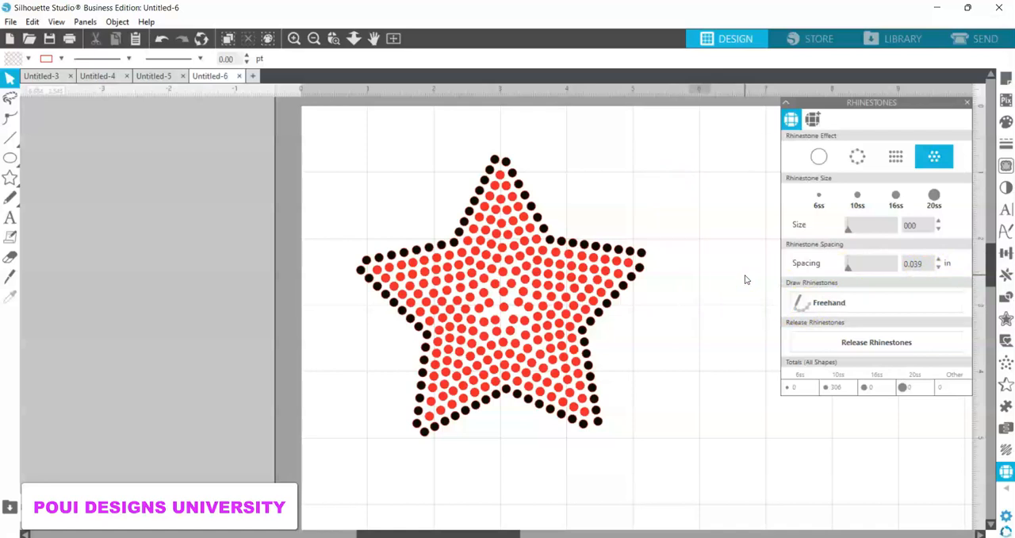
left_click(797, 308)
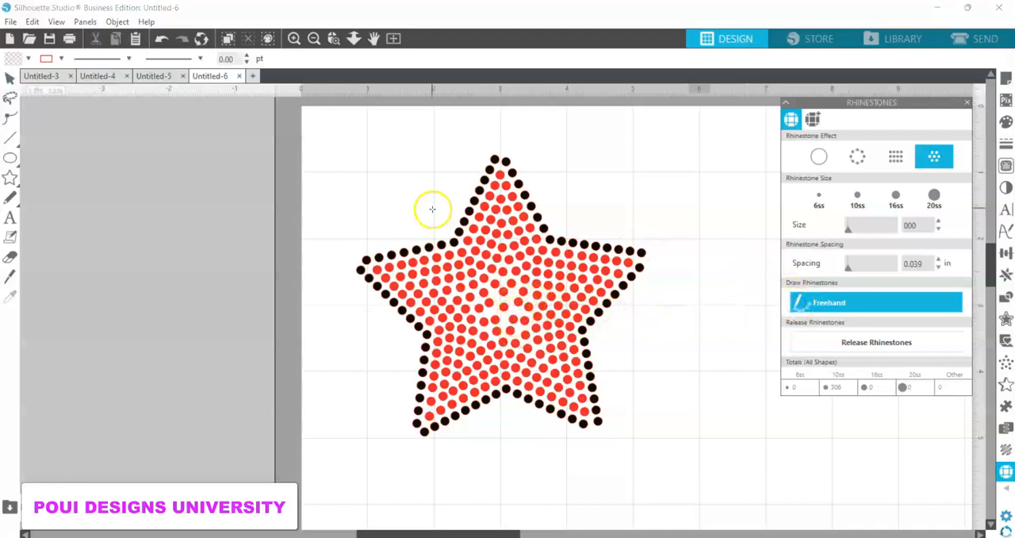
left_click(294, 40)
left_click(295, 39)
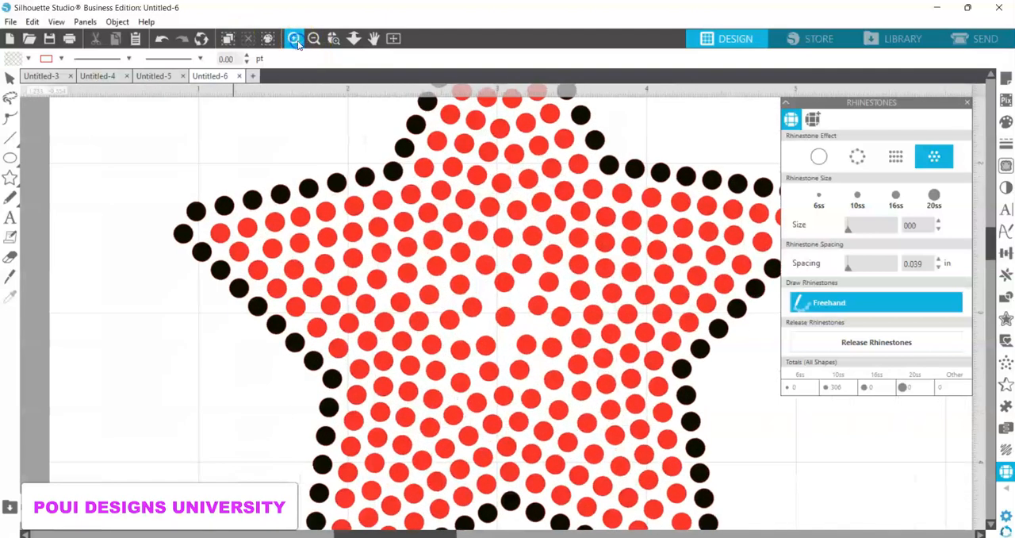
left_click(294, 40)
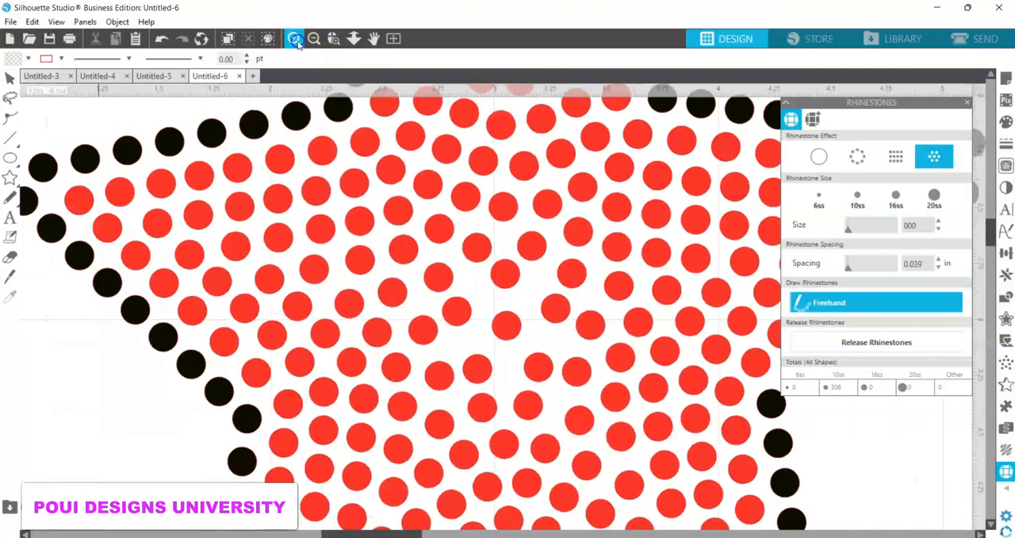
left_click(535, 284)
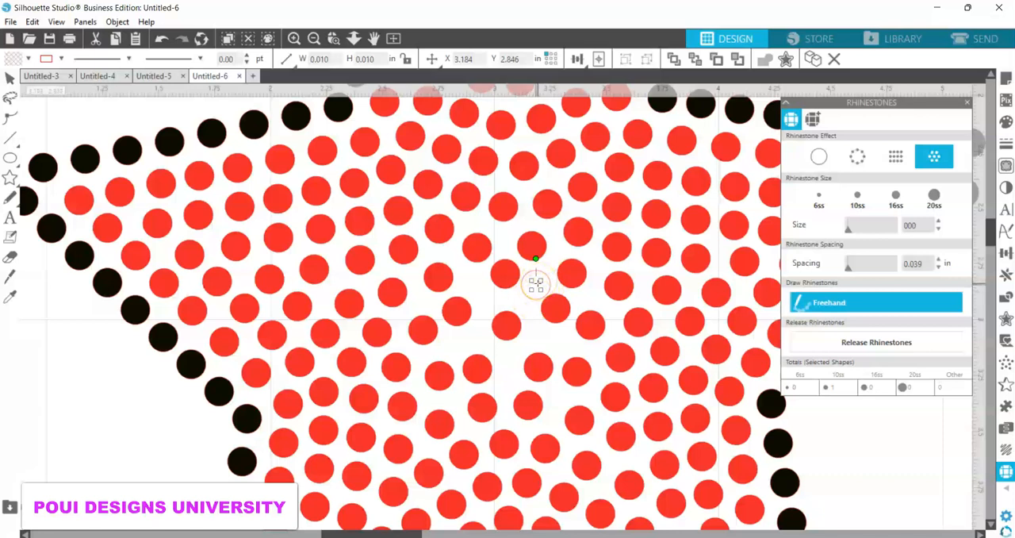
left_click(10, 79)
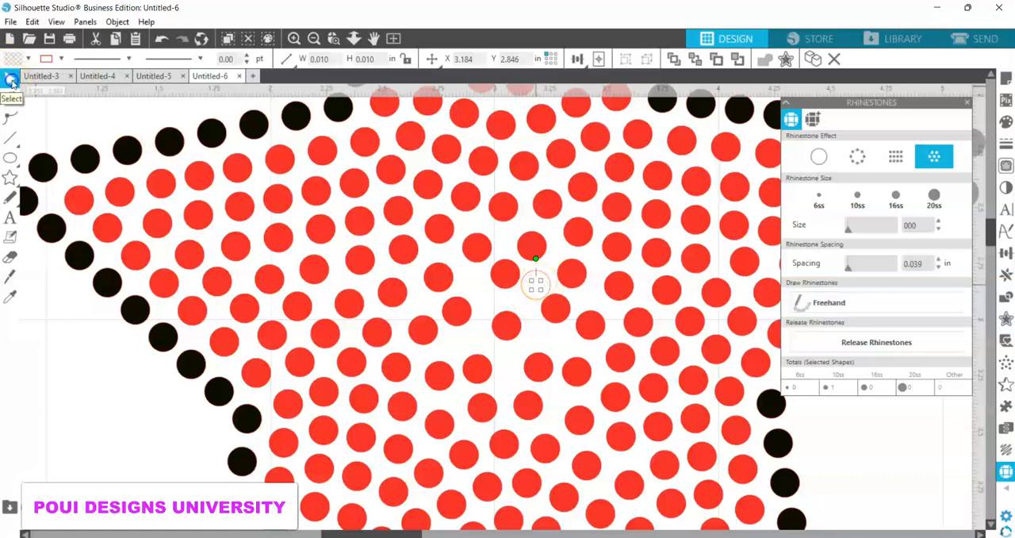
left_click(536, 306)
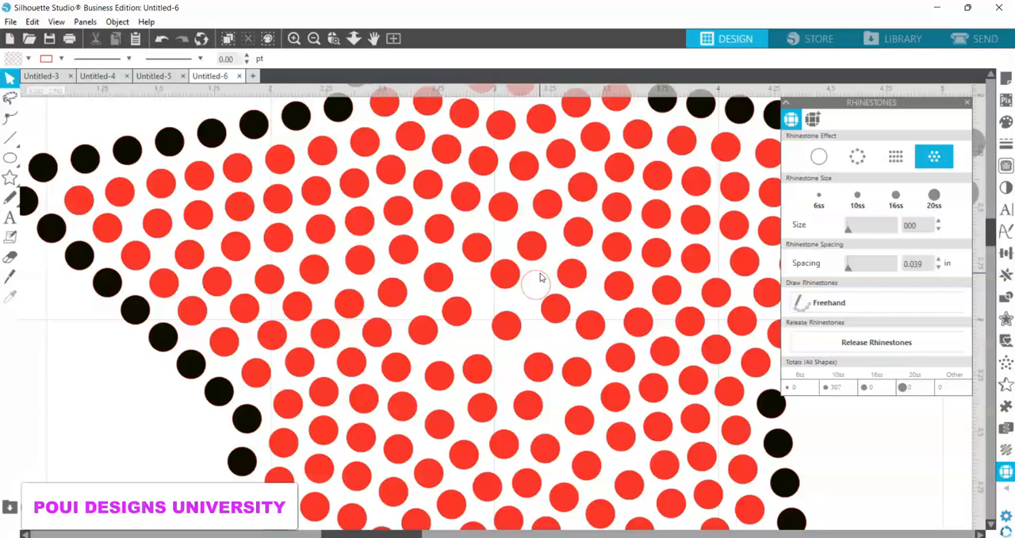
key("ctrl+z")
key("ctrl+z")
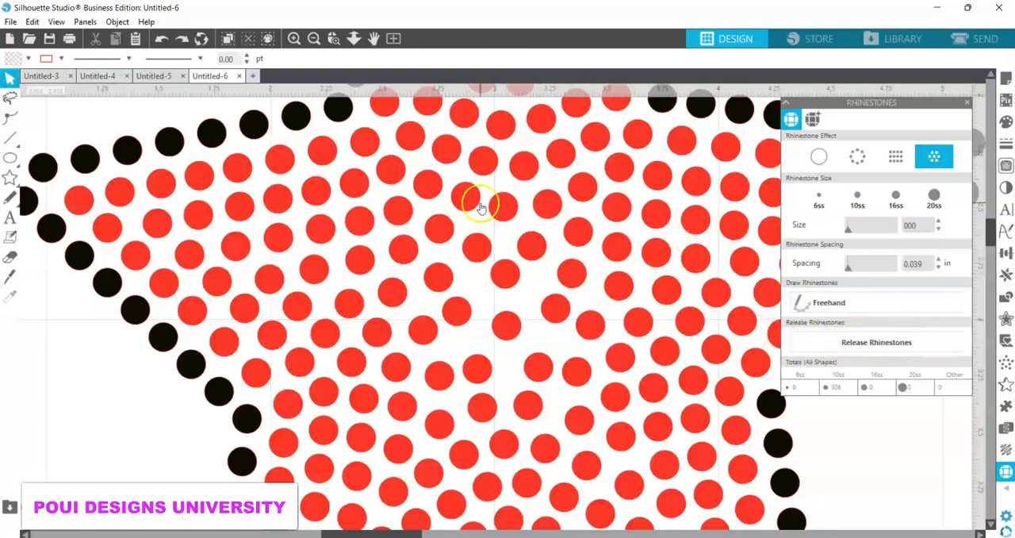
Step: Release the red star's radial rhinestone fill into individual rhinestones
left_click(313, 38)
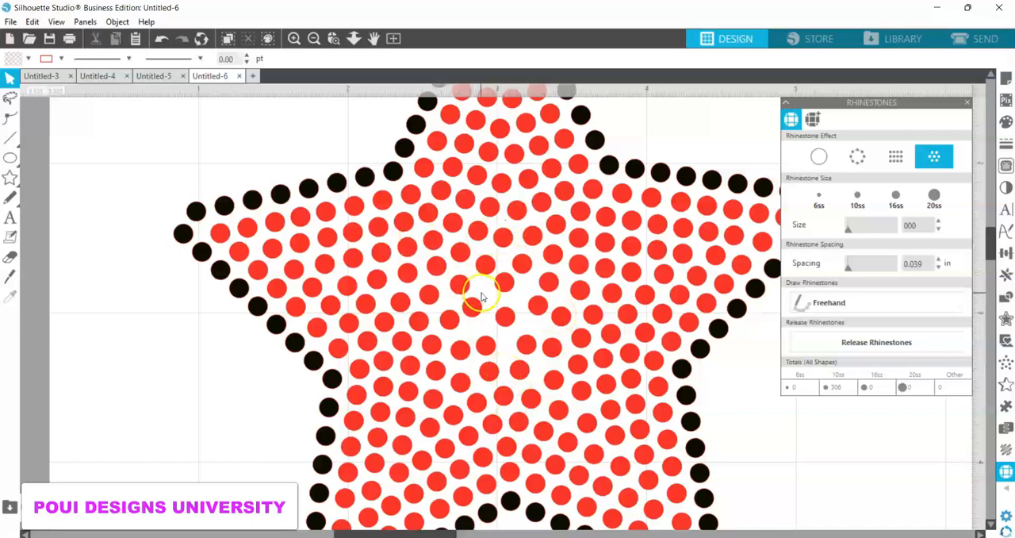
left_click(612, 366)
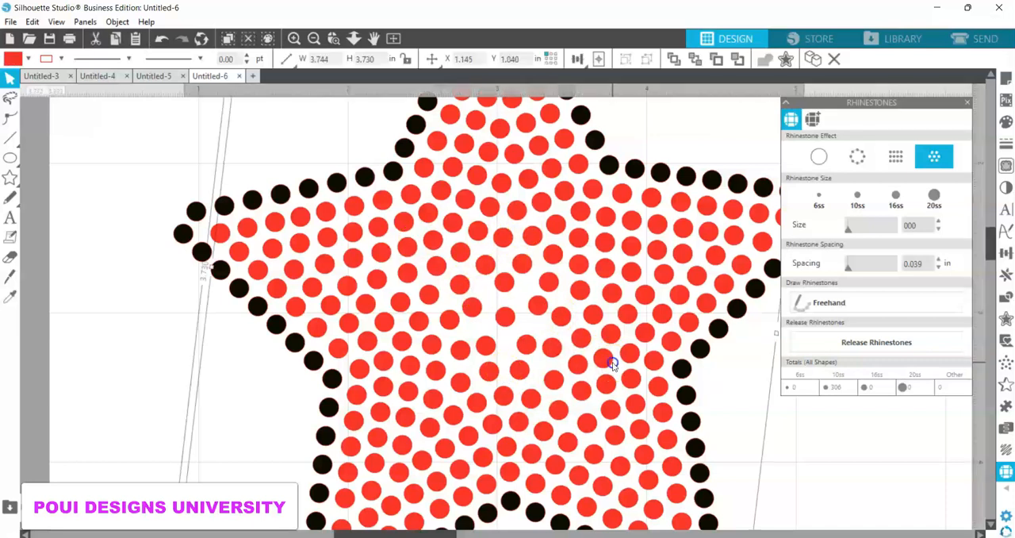
left_click(863, 346)
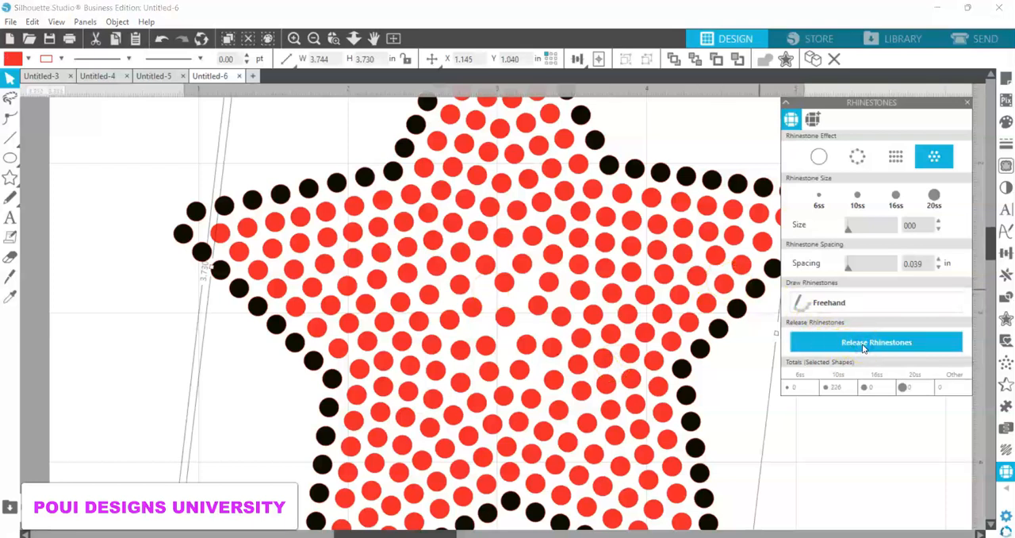
left_click(730, 398)
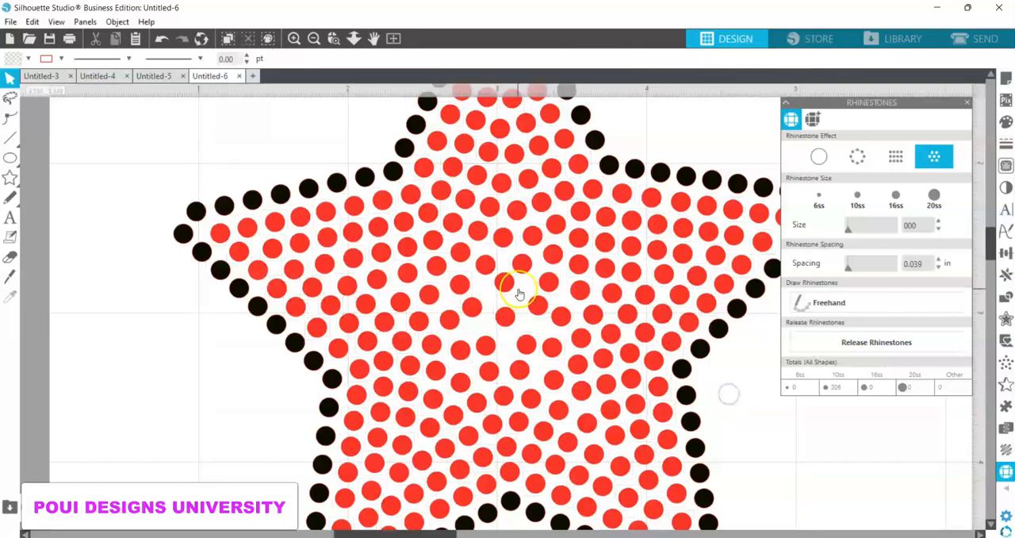
mouse_move(538, 284)
left_mouse_down()
mouse_move(519, 291)
mouse_move(506, 374)
left_mouse_up()
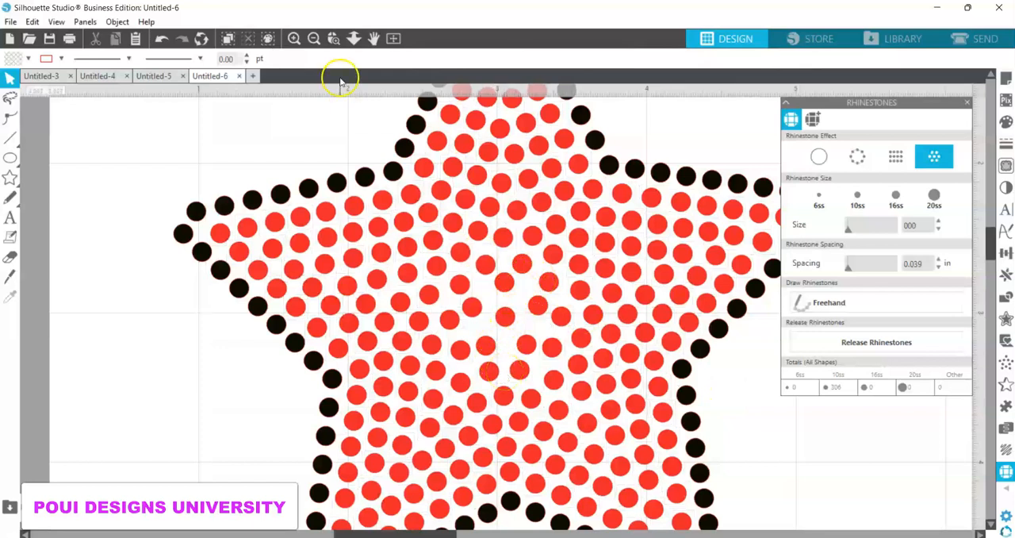
left_click(313, 39)
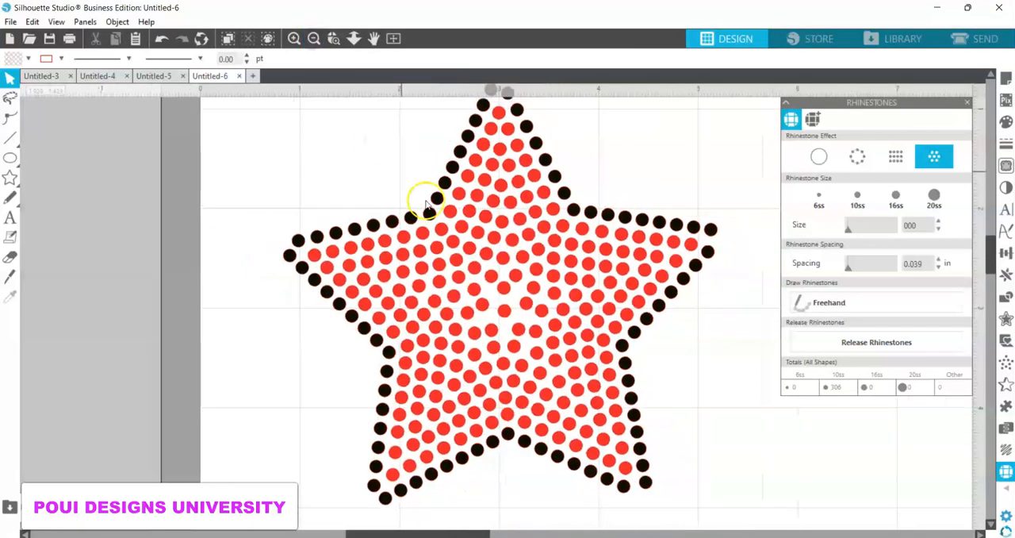
Step: Duplicate a red rhinestone near the star's center, fill the copy blue and move it into the adjacent gap
left_click(519, 335)
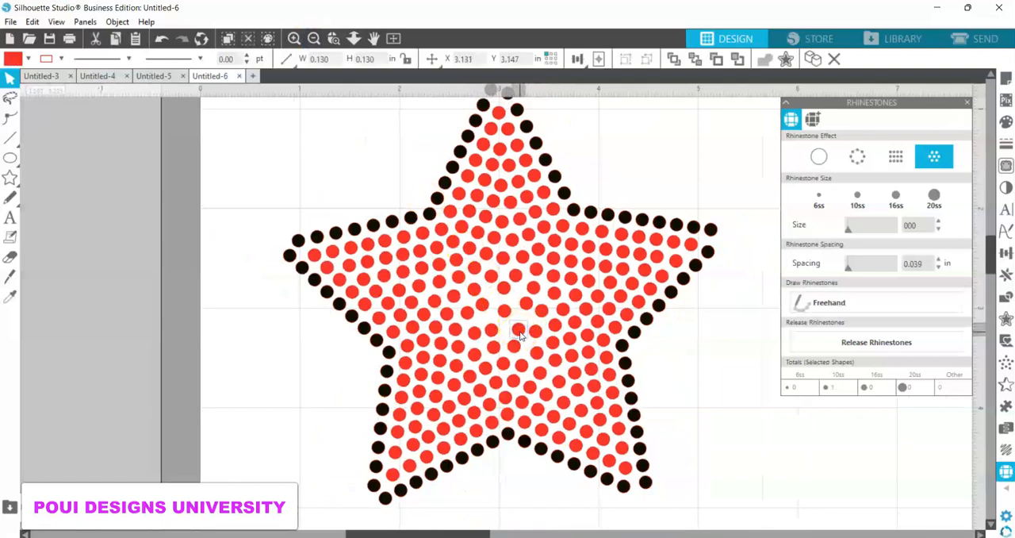
key("i")
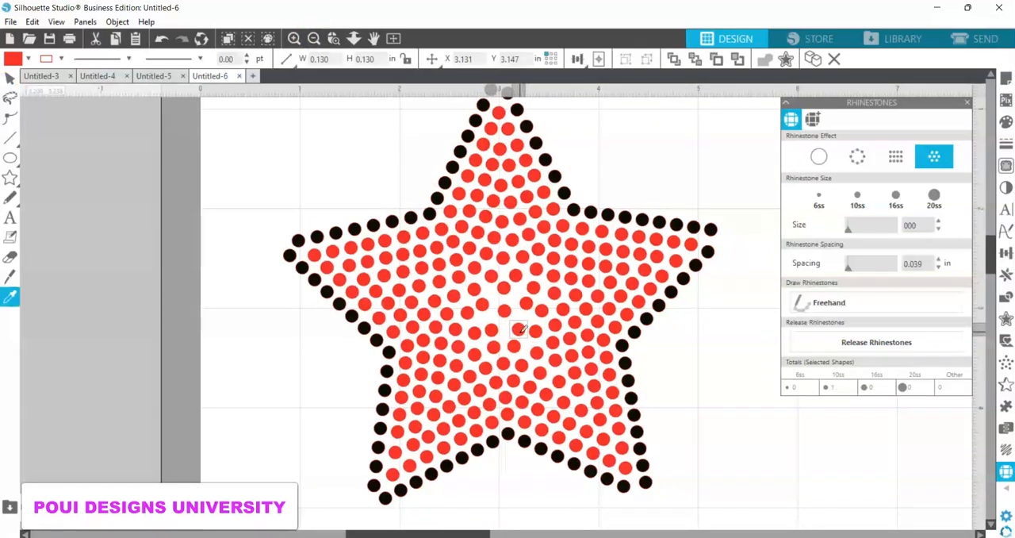
key("ctrl+Right")
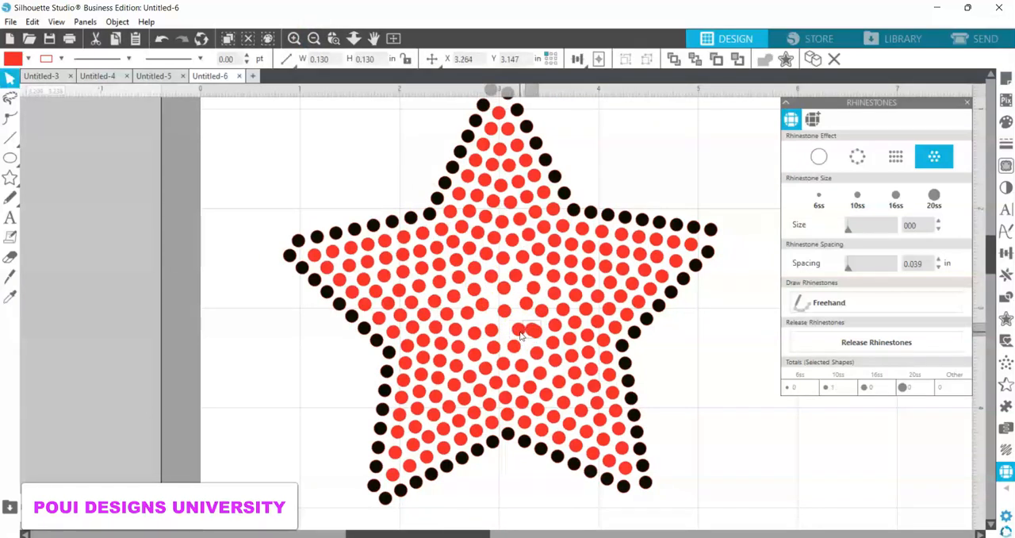
left_click(28, 58)
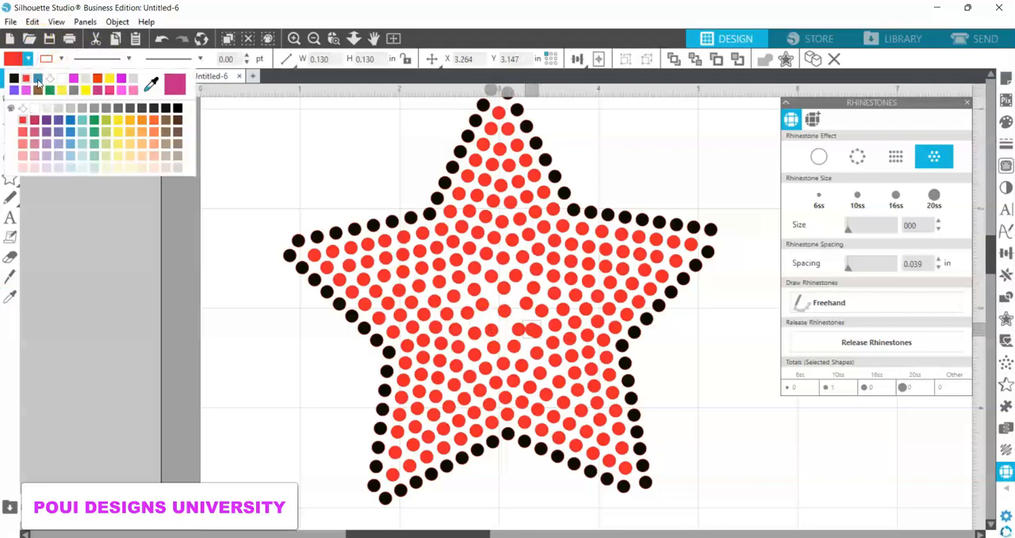
left_click(37, 78)
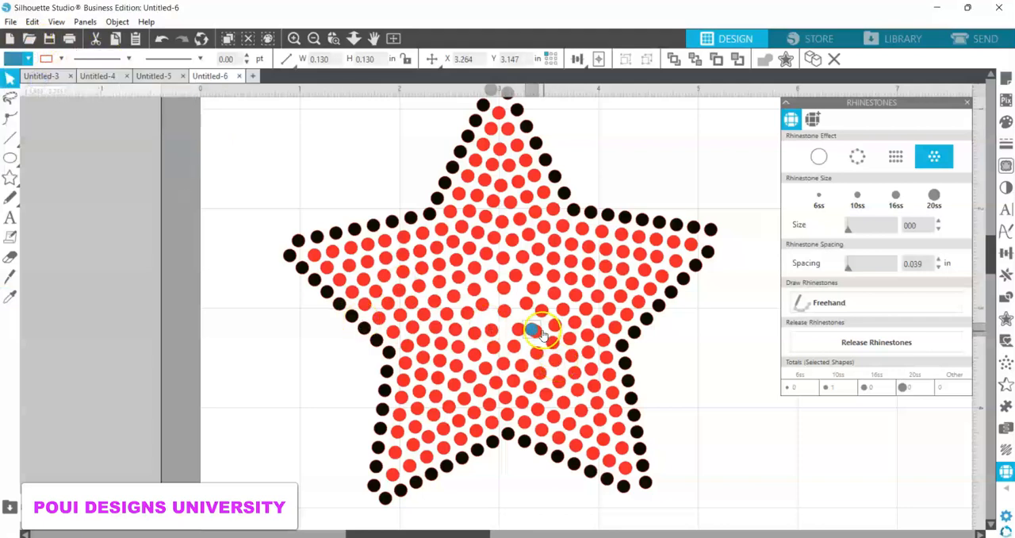
mouse_move(533, 333)
left_mouse_down()
mouse_move(516, 319)
mouse_move(510, 335)
left_mouse_up()
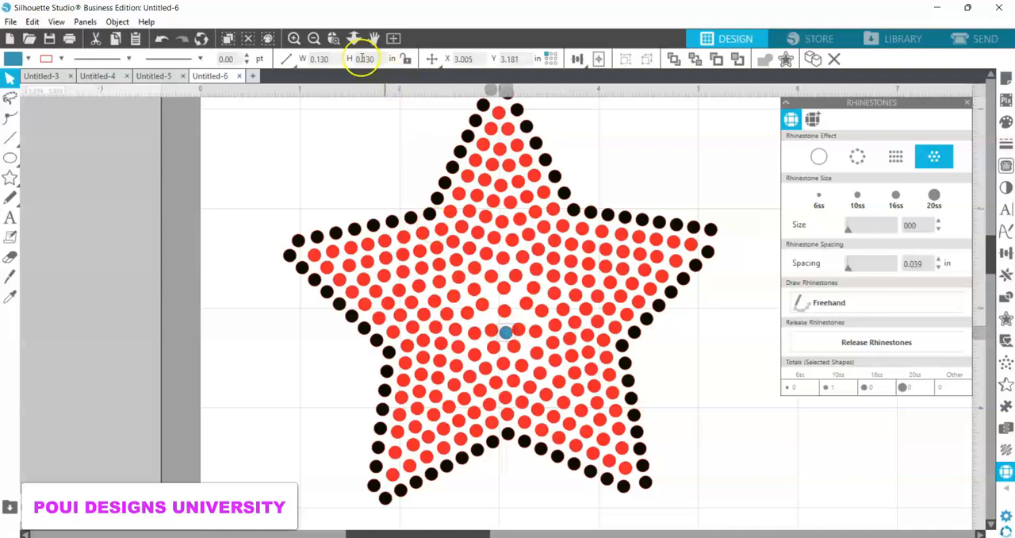
Step: Shift the red rhinestone that crowds the blue one slightly away and even out the blue rhinestone's position in the gap
left_click(293, 39)
left_click(294, 40)
left_click(292, 39)
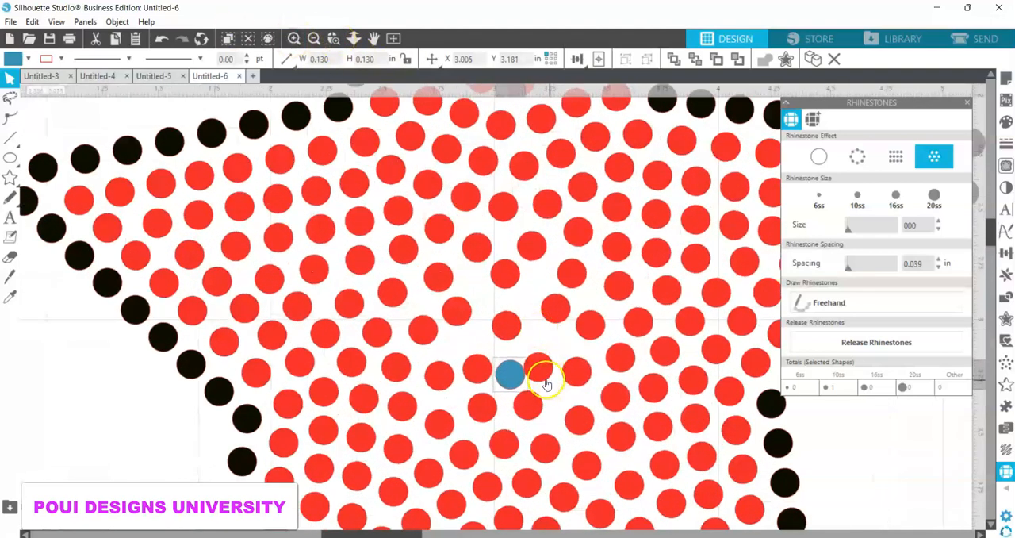
left_click_drag(542, 371, 546, 364)
left_click(512, 373)
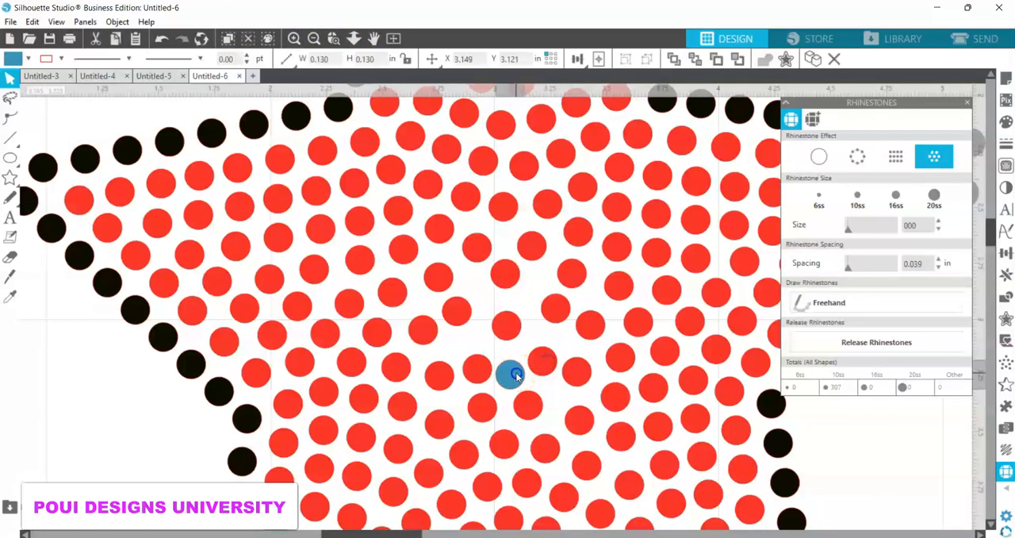
left_click_drag(519, 375, 517, 379)
Step: Duplicate the blue rhinestone and nudge the copy left and up toward the next gap in the star's center
key("i")
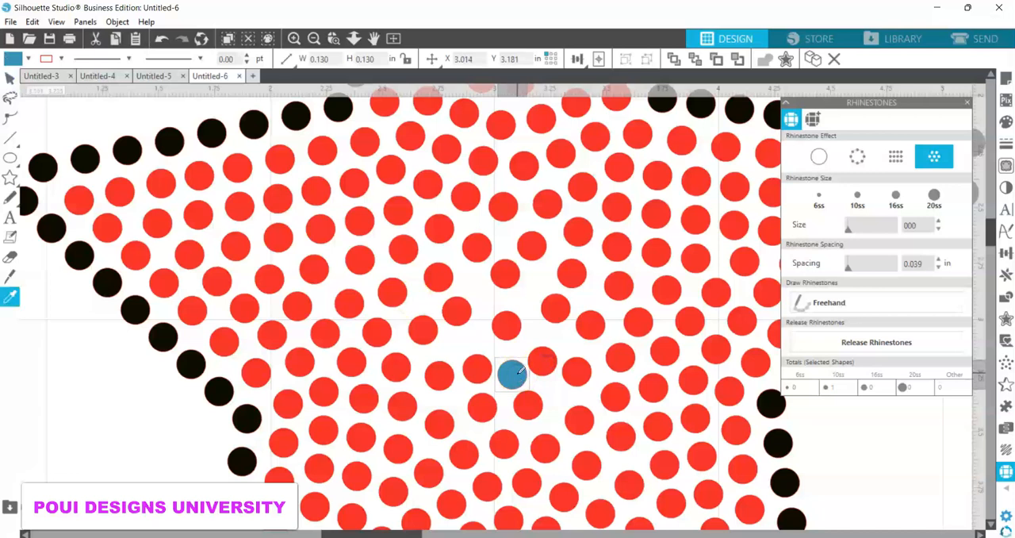
key("ctrl+v")
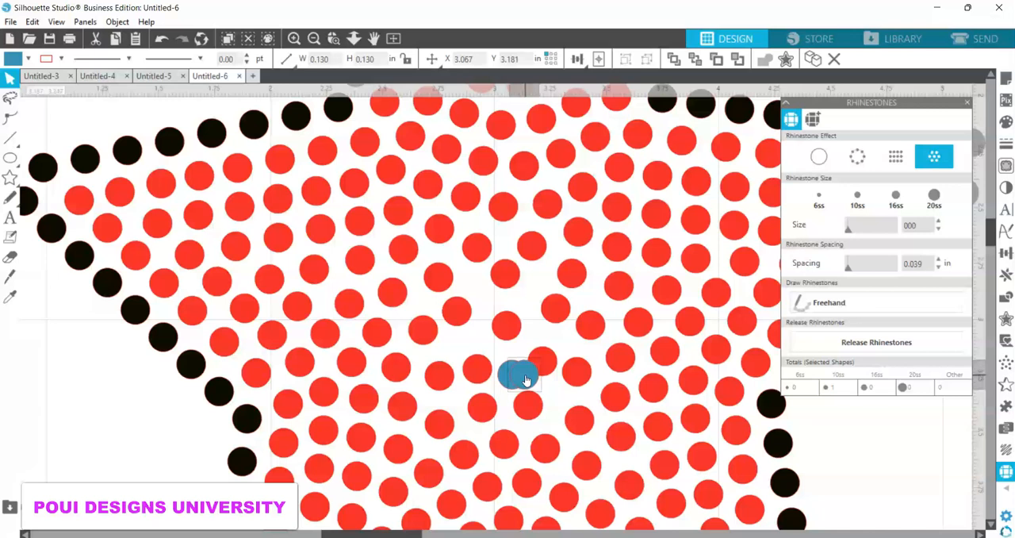
key("Left")
key("Left")
key("Left")
key("Left")
key("Left")
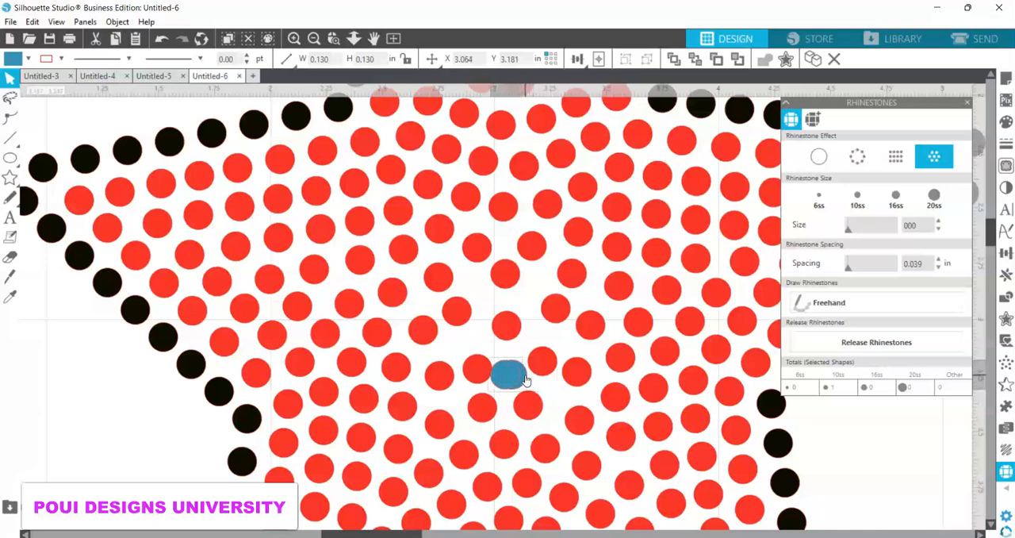
key("Left")
key("Left")
key("Left")
key("Left")
key("Left")
key("Left")
key("Left")
key("Left")
key("Left")
key("Left")
key("Up")
key("Up")
key("Up")
key("Up")
key("Up")
key("Up")
key("Up")
key("Up")
key("Up")
key("Up")
key("Up")
key("Up")
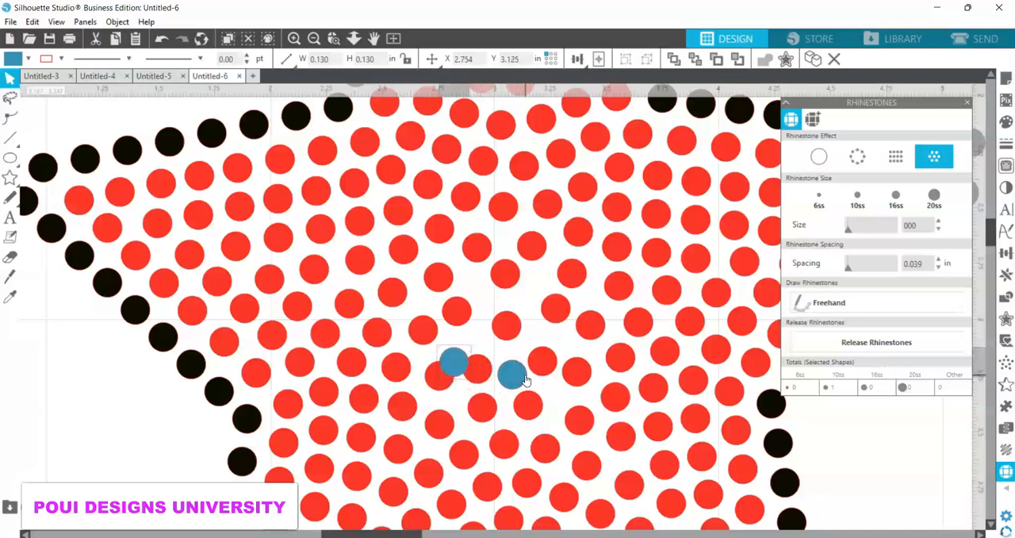
key("Up")
key("Up")
key("Up")
key("Up")
key("Up")
key("Up")
key("Up")
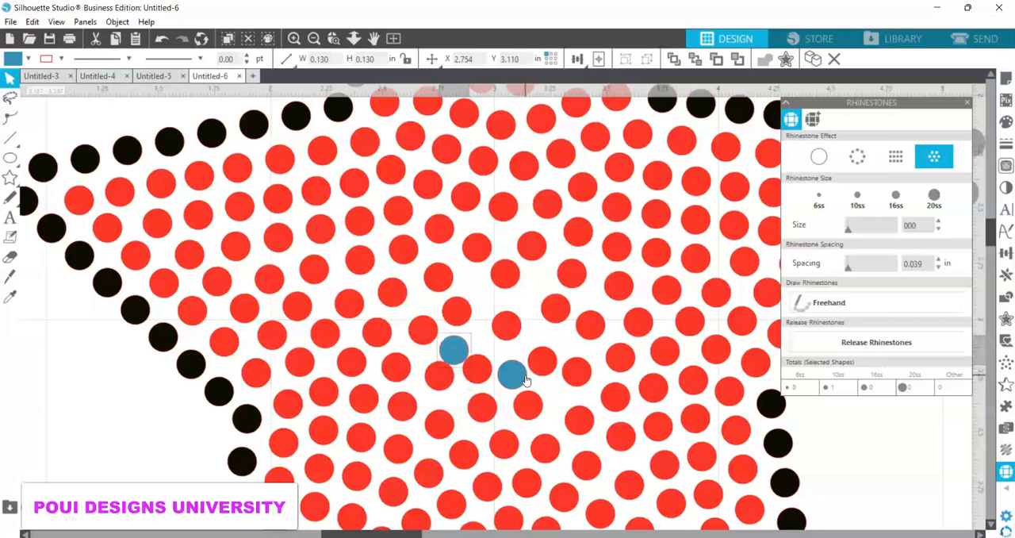
key("Up")
key("Up")
key("Up")
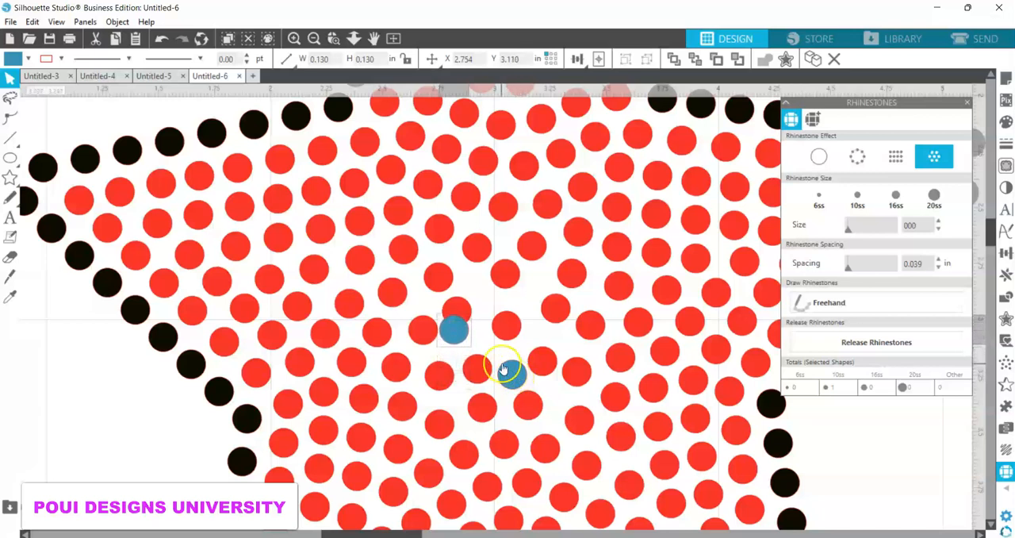
Step: Move the red rhinestone above the second blue one up and right, and settle the blue copy in the freed space
left_click_drag(454, 333, 458, 353)
left_click_drag(458, 311, 473, 290)
left_click_drag(459, 342, 462, 329)
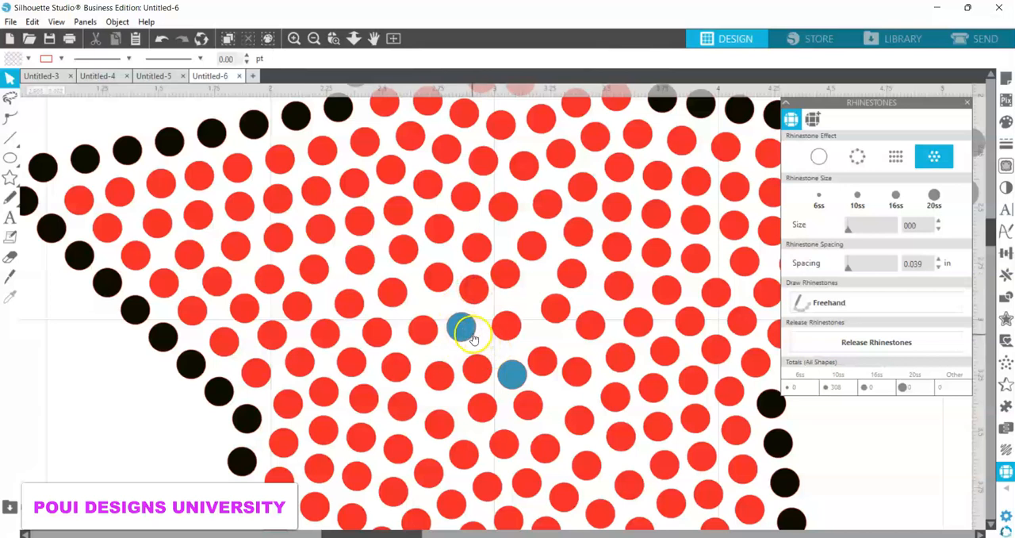
left_click(478, 292)
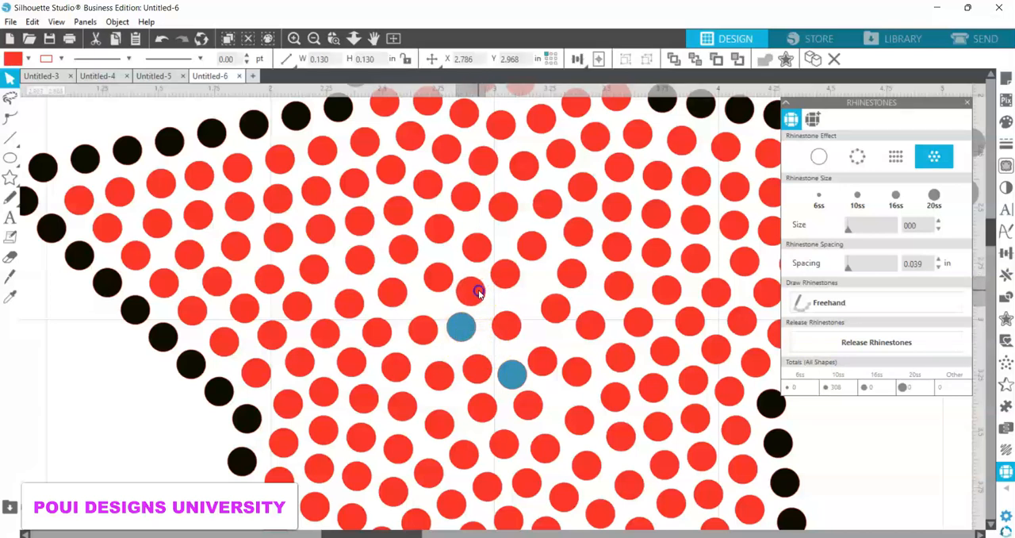
left_click(467, 325)
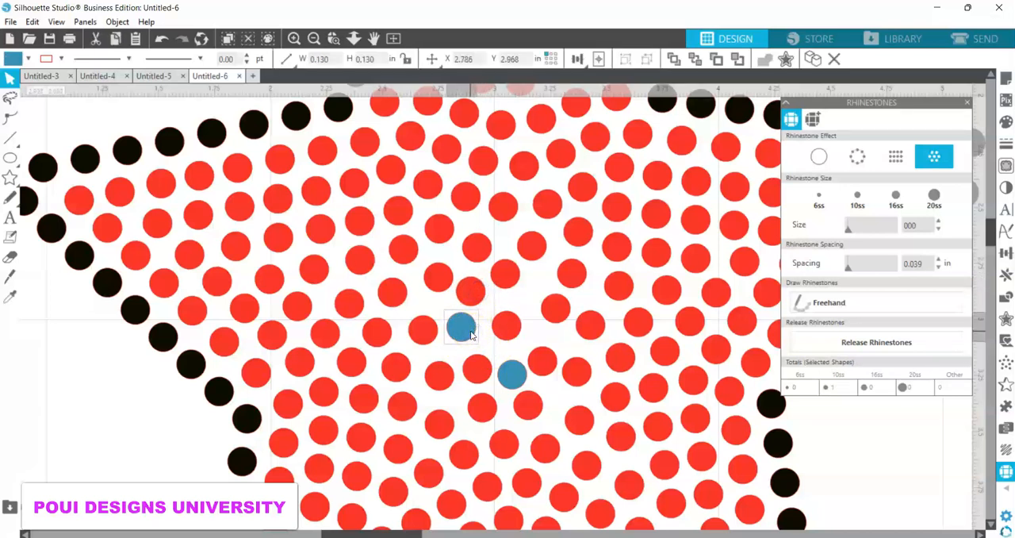
Step: Place a third blue rhinestone copy in the gap above and right of center, moving the red rhinestone below it down
left_click_drag(471, 334, 558, 331)
left_click(446, 249)
left_click(558, 331)
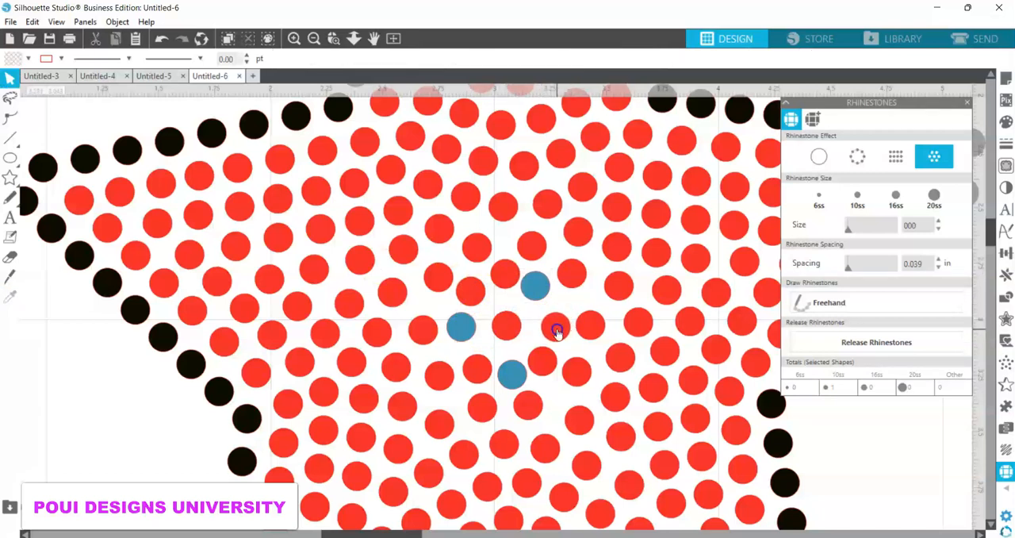
left_click_drag(541, 293, 544, 294)
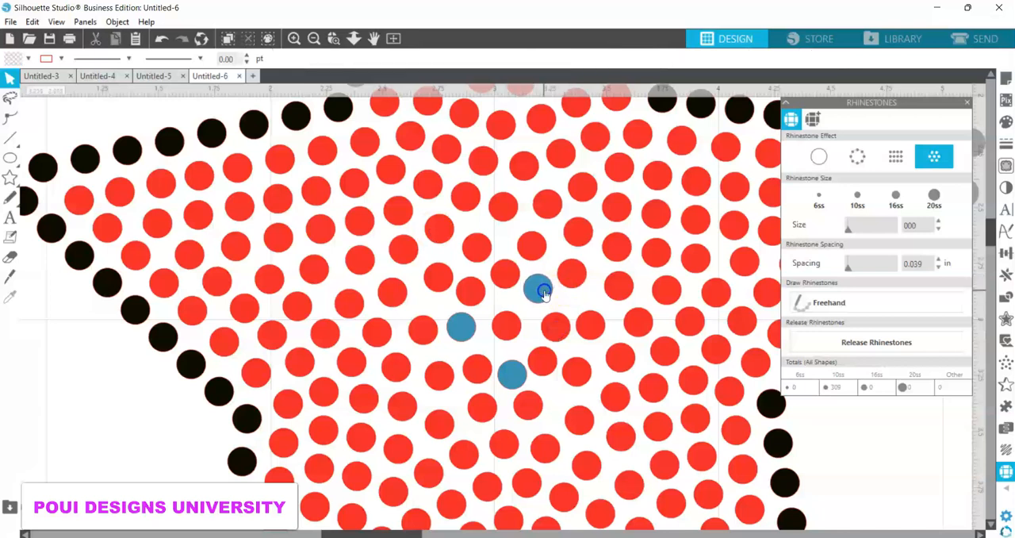
Step: Fine-tune the spacing of the two red rhinestones below the third blue one
left_click_drag(563, 333, 547, 364)
left_click(547, 362)
left_click(437, 296)
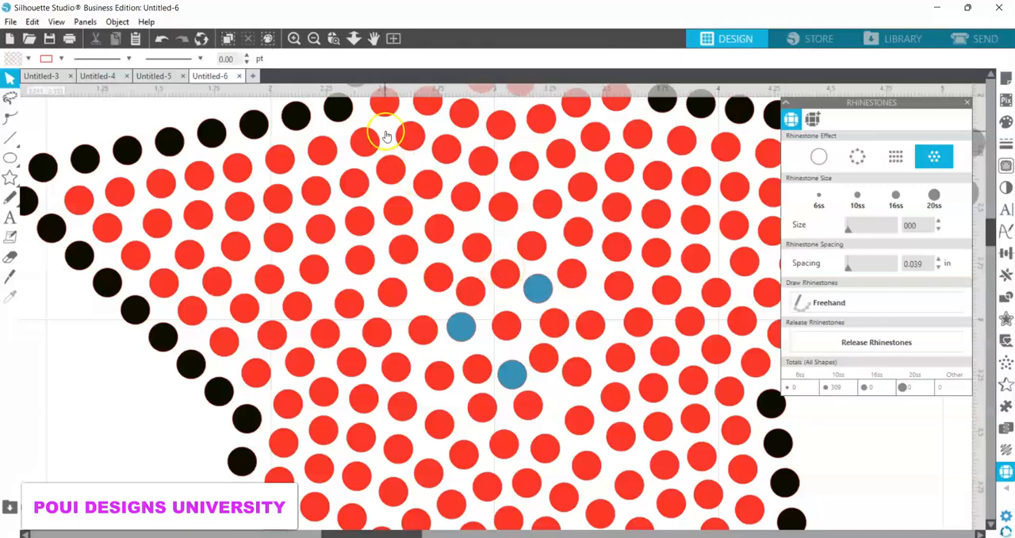
left_click(373, 39)
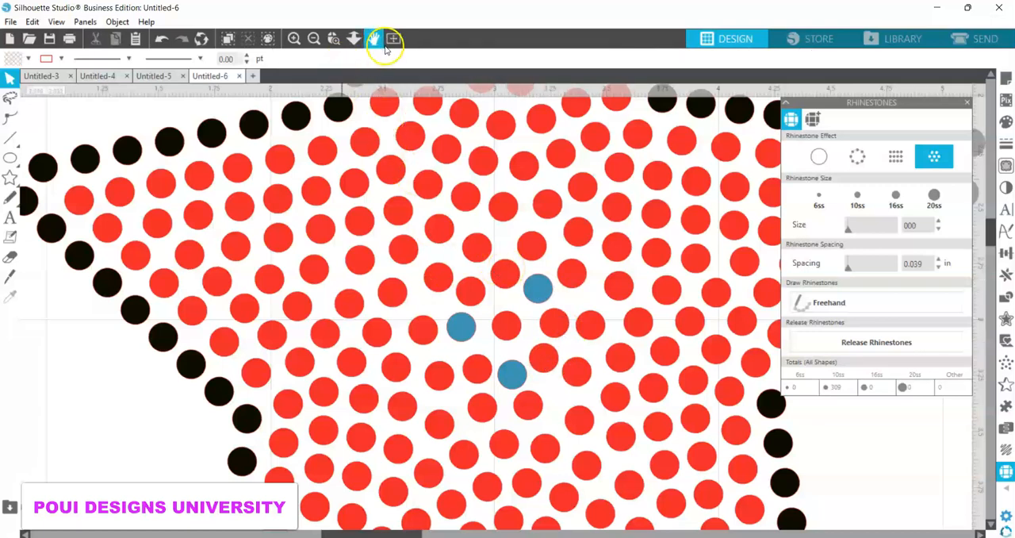
Step: Group all red and blue rhinestones inside the star without the black edge, and fill the group with red
left_click(314, 38)
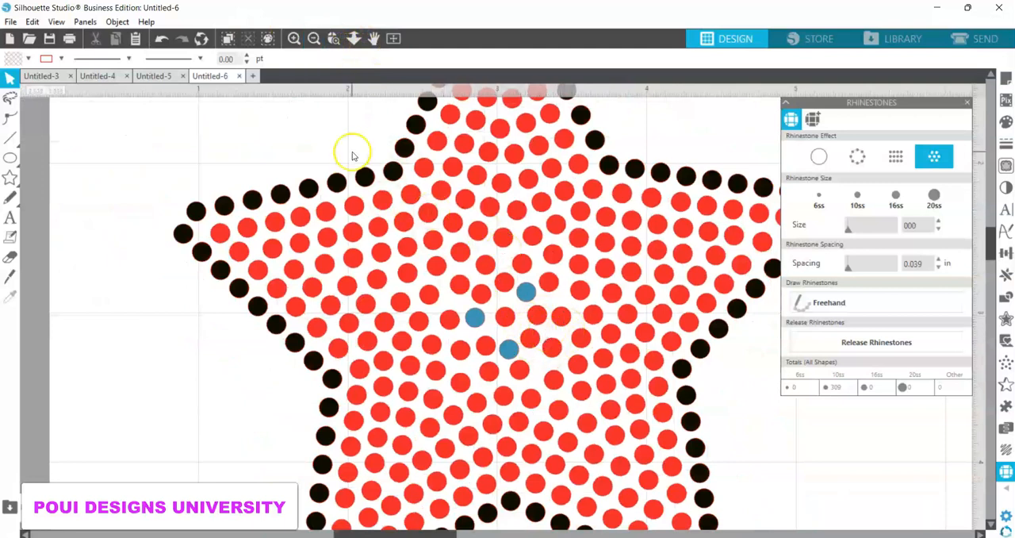
left_click(314, 39)
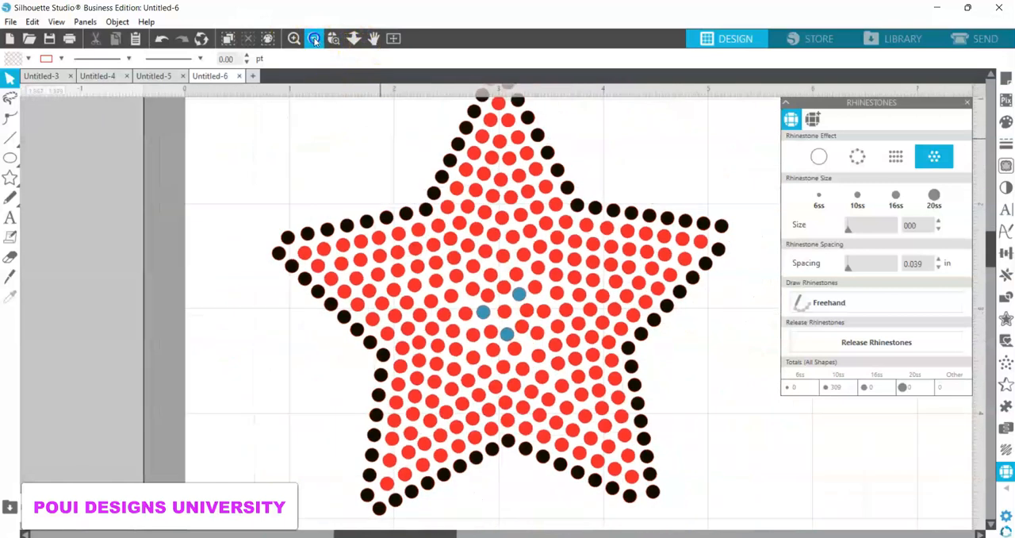
mouse_move(609, 216)
left_mouse_down()
mouse_move(617, 245)
mouse_move(683, 230)
left_mouse_up()
left_click(684, 229)
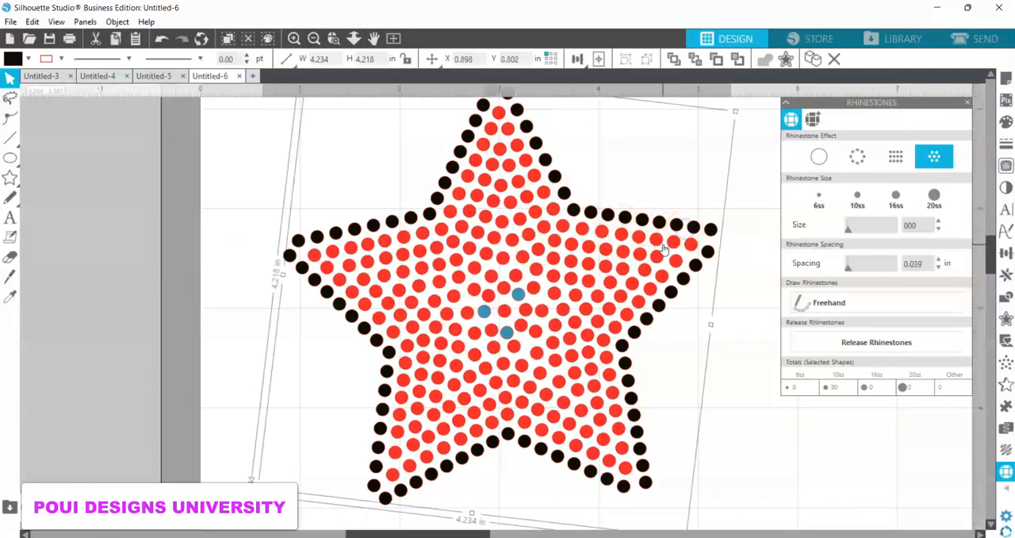
left_click(664, 244)
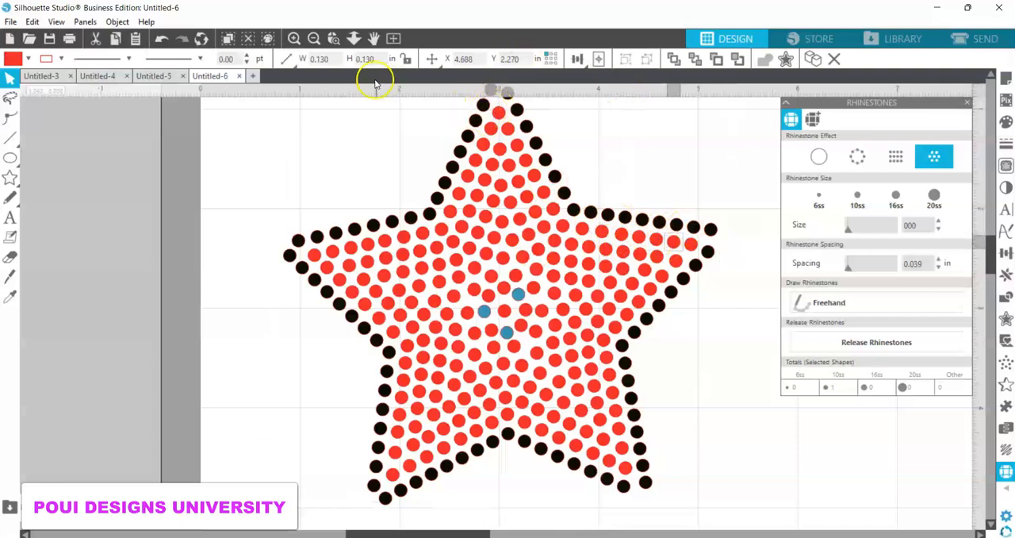
left_click(313, 39)
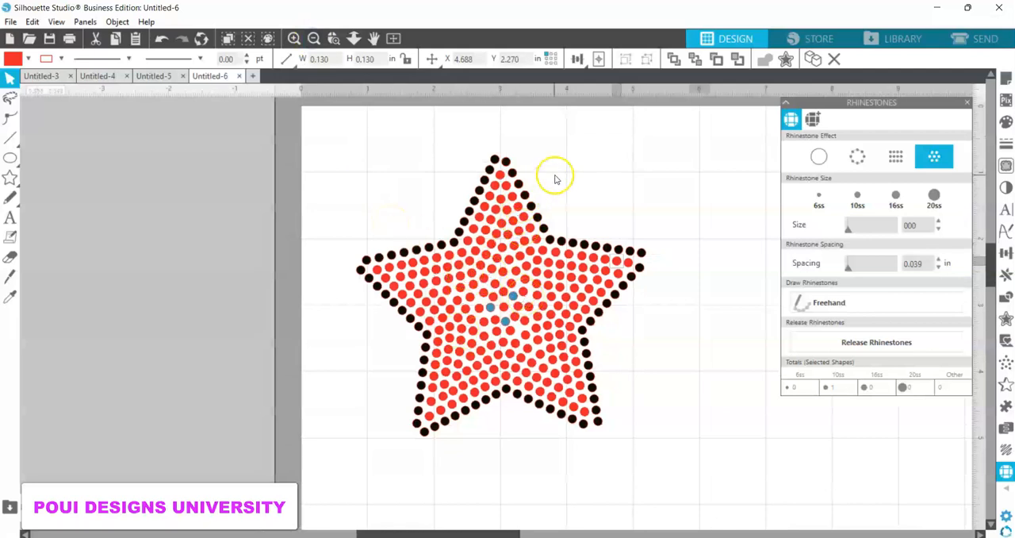
left_click_drag(684, 143, 358, 456)
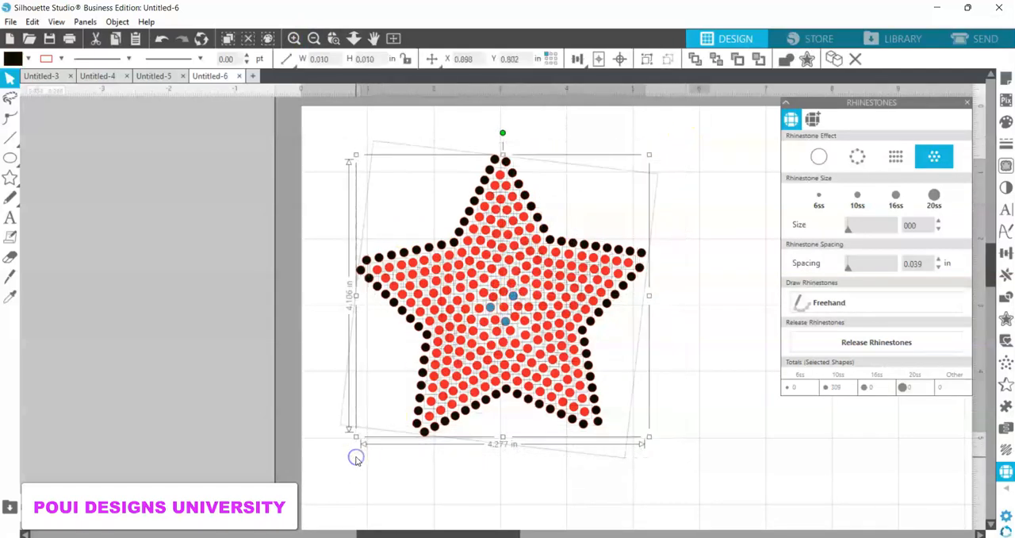
left_click(641, 253)
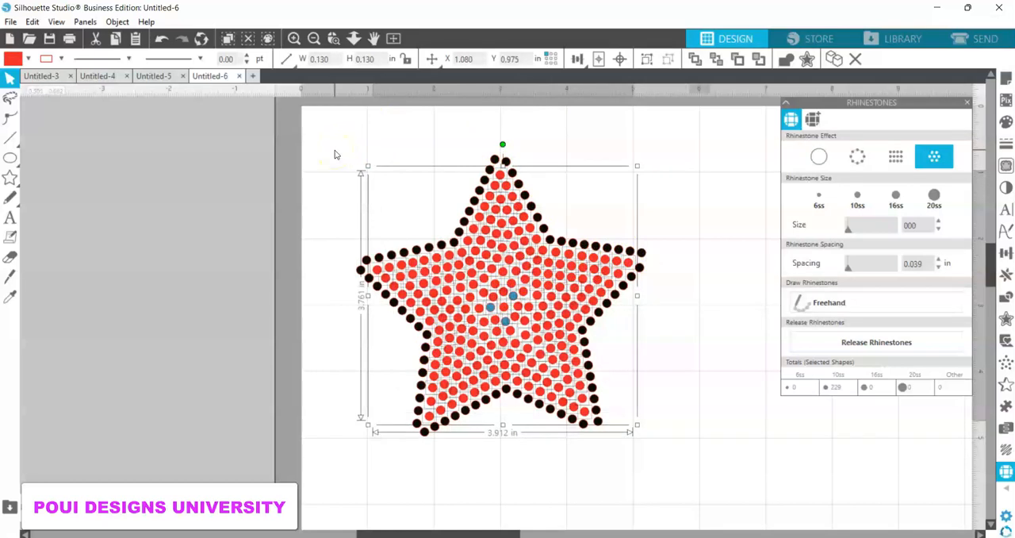
key("i")
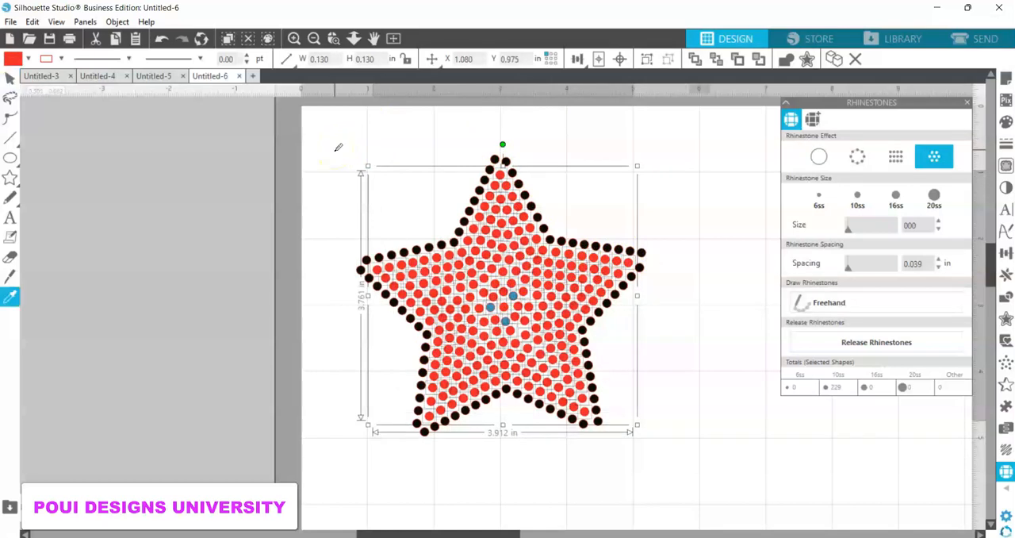
key("ctrl+g")
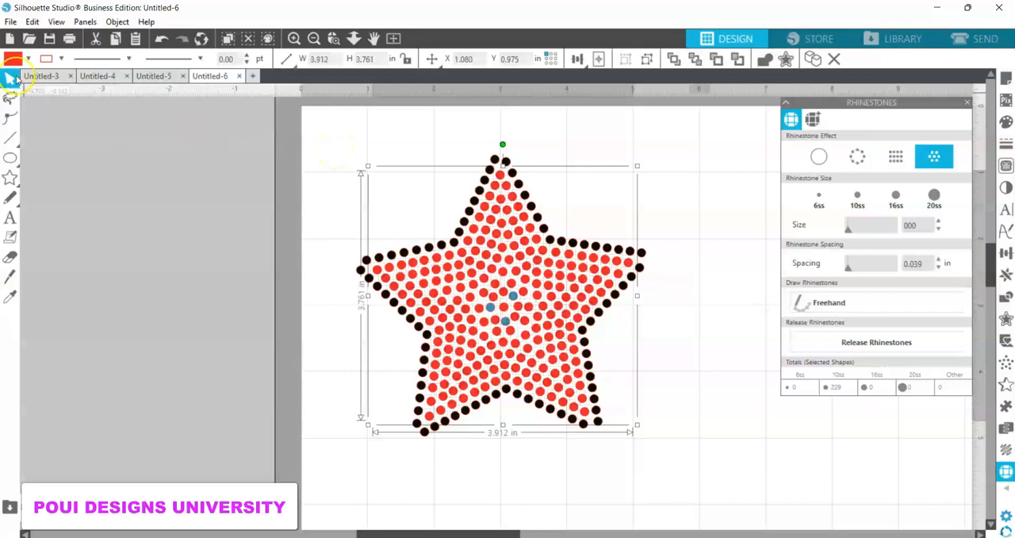
left_click(26, 60)
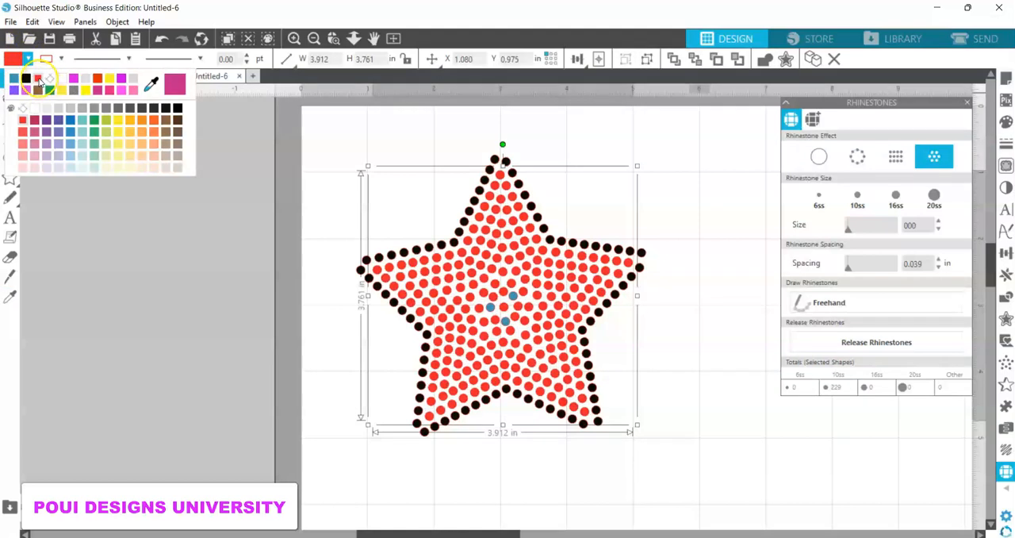
left_click(39, 79)
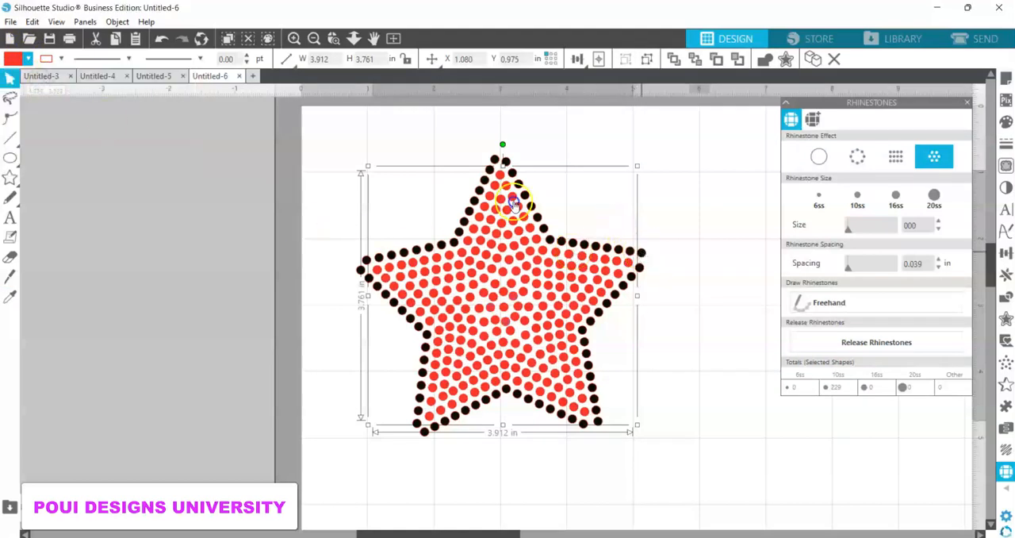
Step: Release the star's black edge into individual rhinestones and group them together
left_click(641, 252)
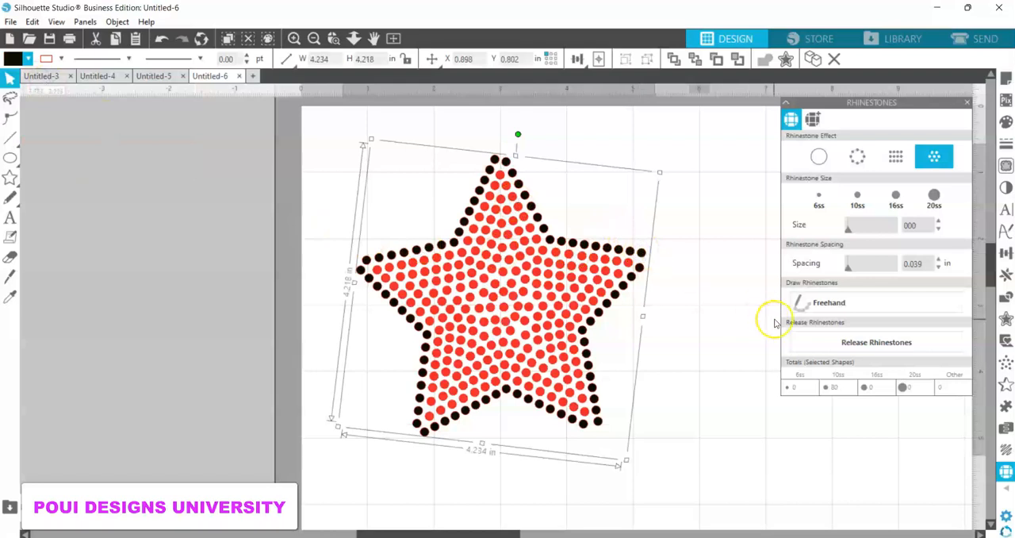
left_click(844, 341)
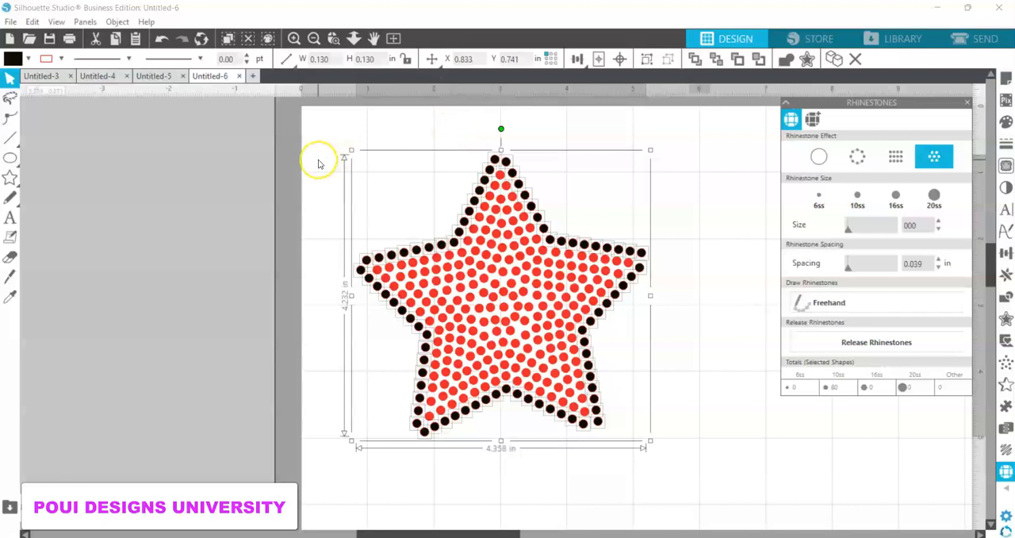
key("i")
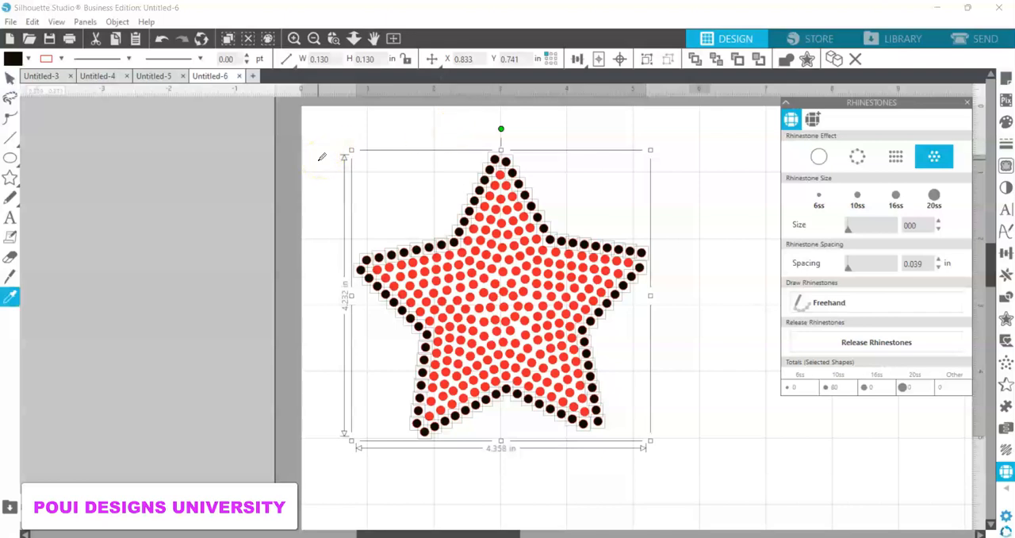
key("ctrl+g")
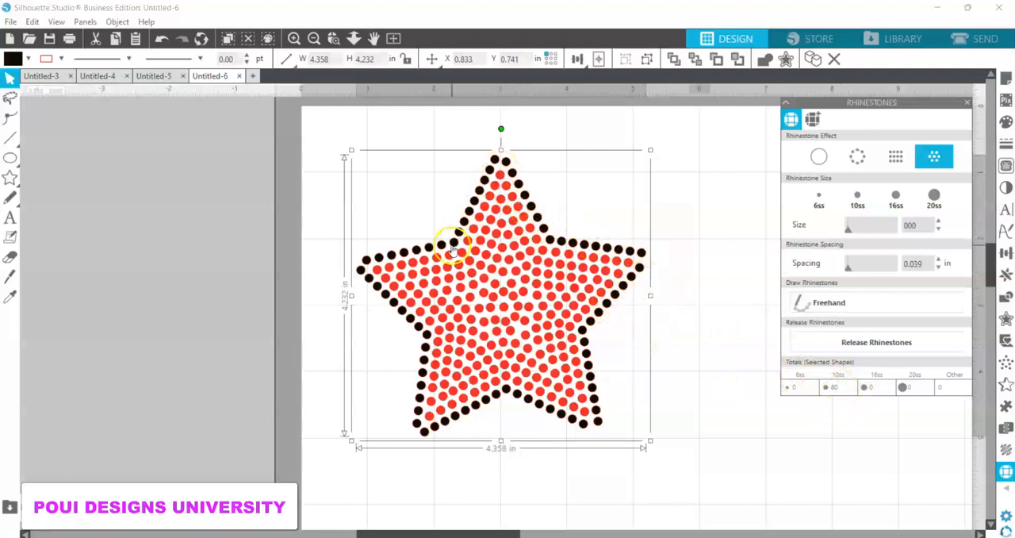
Step: Move the black edge group off the red star so the two sit side by side on the mat
left_click(539, 291)
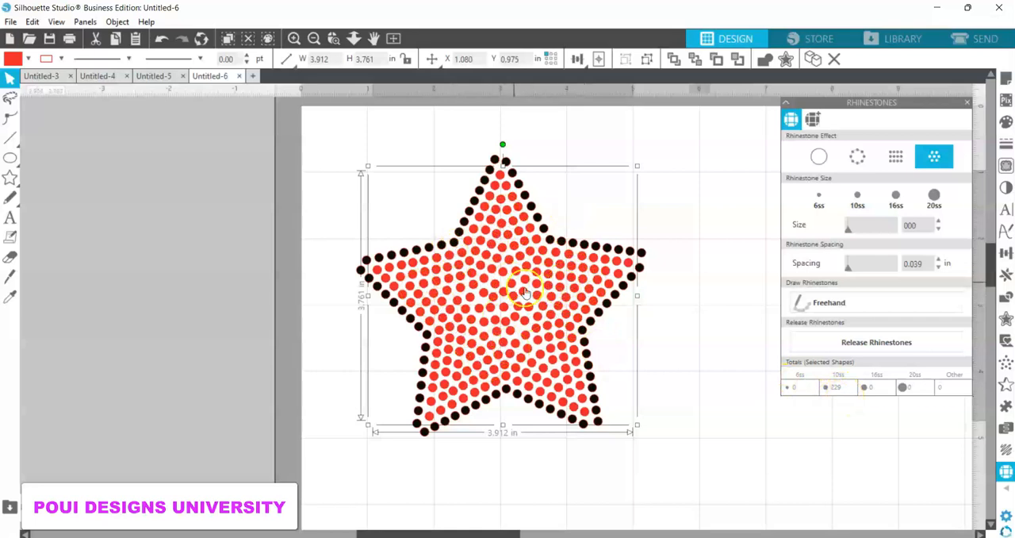
left_click_drag(695, 134, 354, 471)
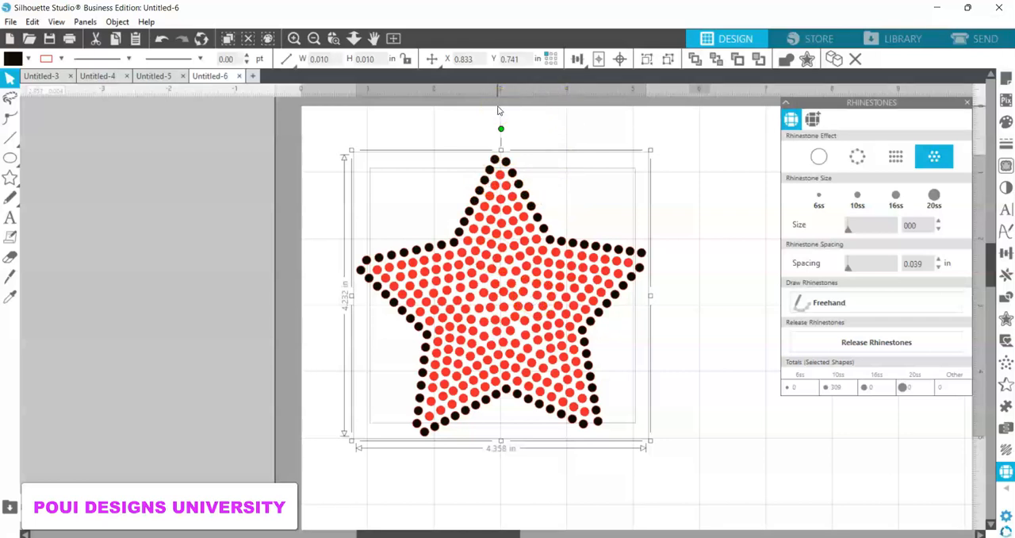
left_click(393, 38)
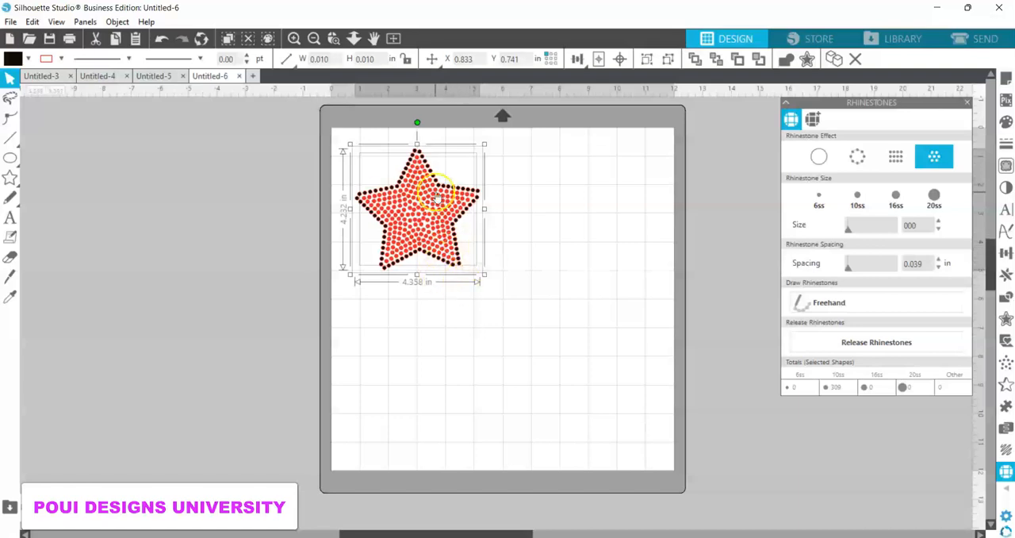
left_click(512, 241)
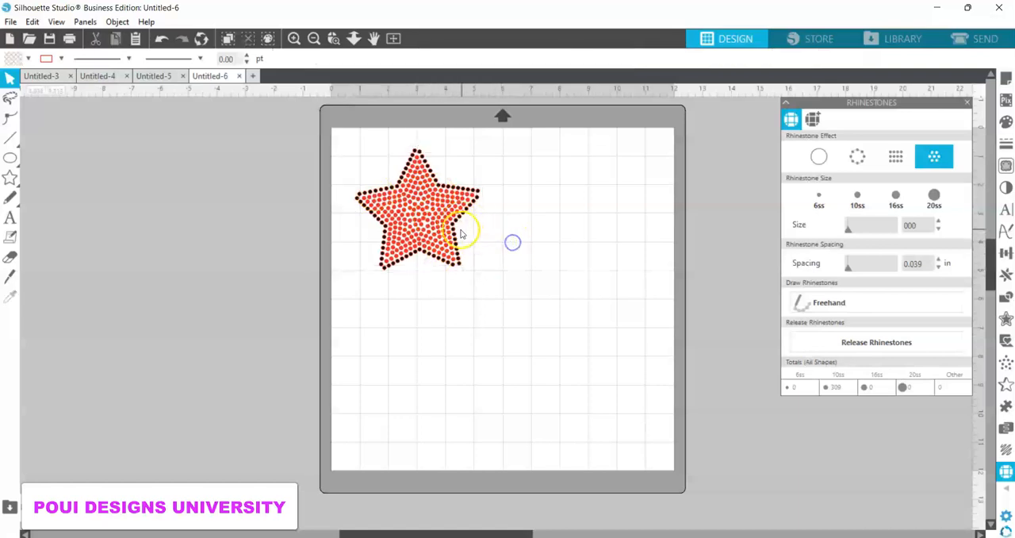
left_click_drag(453, 228, 605, 228)
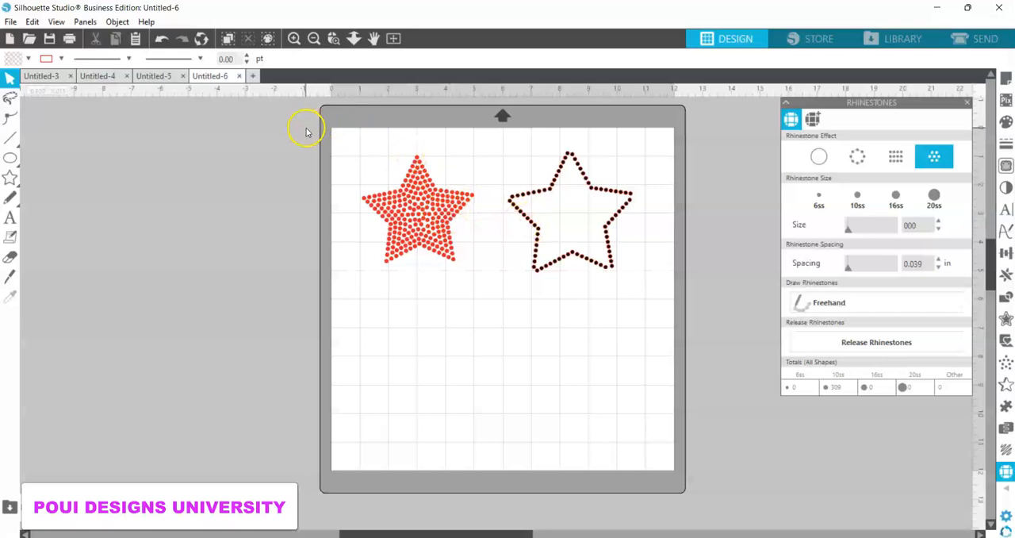
Step: With both stars selected, choose Rhinestone Template Material as the Carriage 1 cut material and return to the design view
left_click_drag(306, 132, 698, 290)
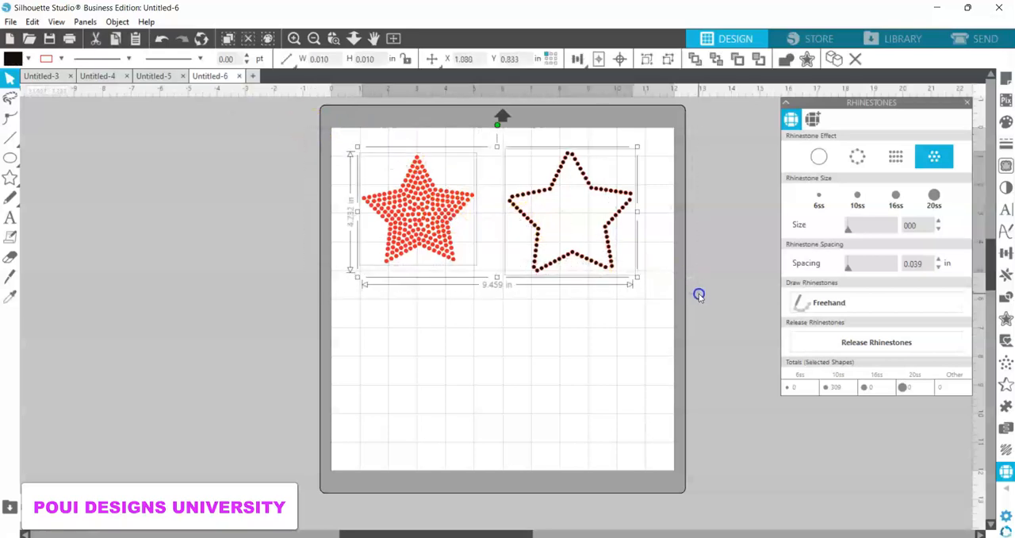
left_click(973, 39)
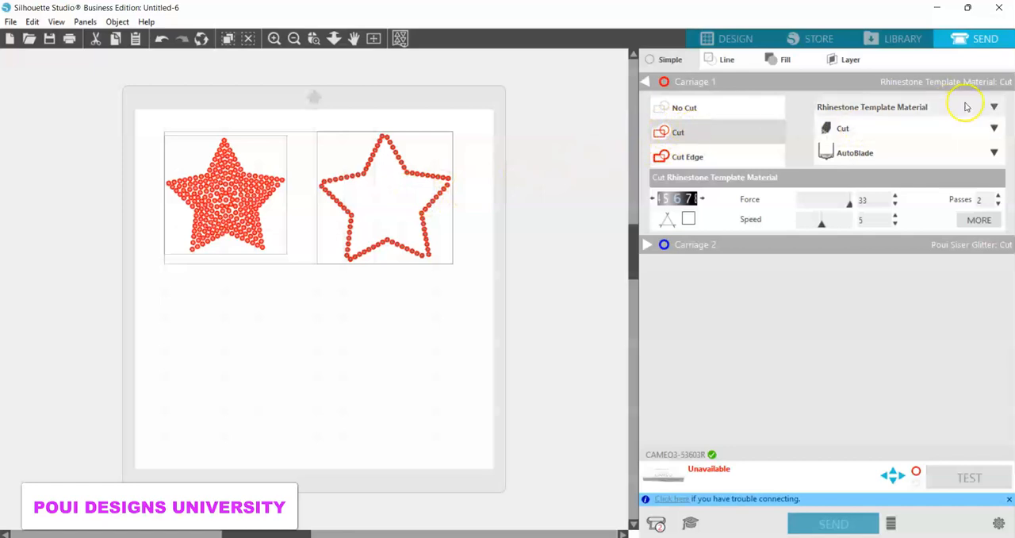
left_click(995, 106)
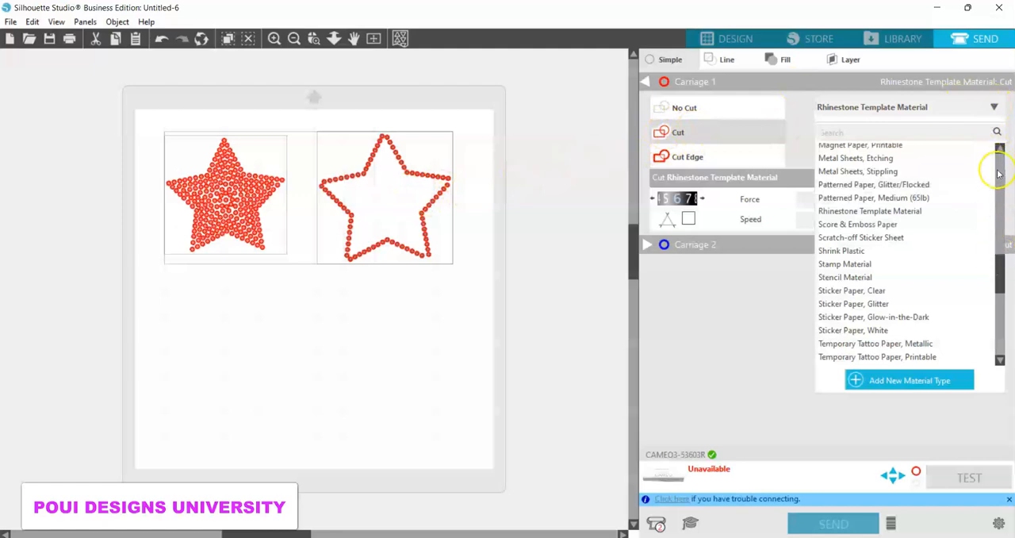
left_click(999, 317)
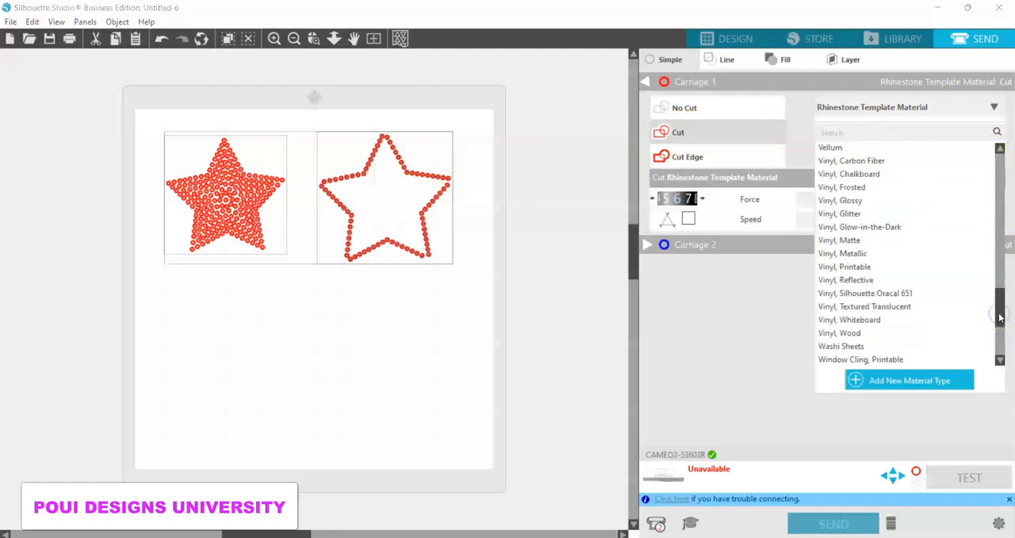
left_click(998, 254)
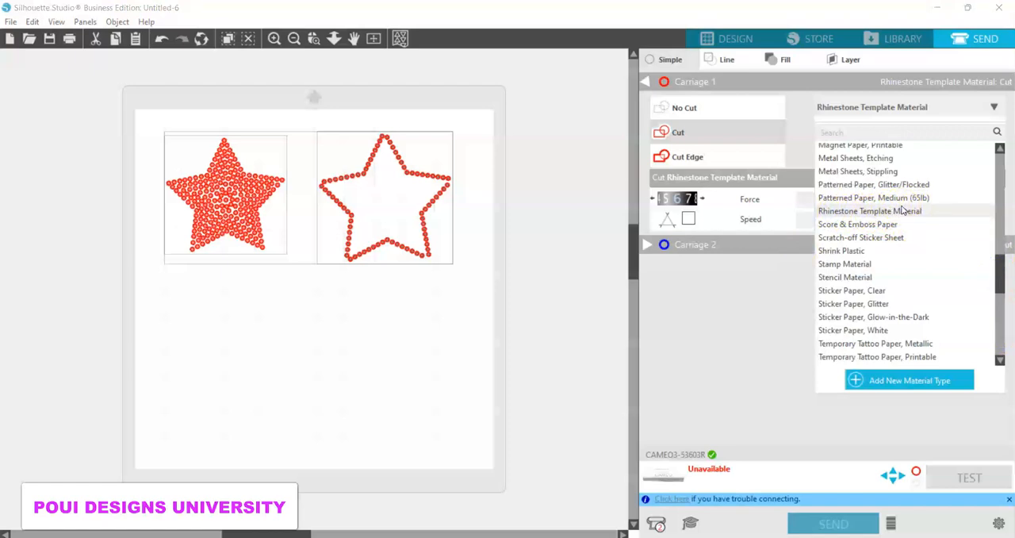
left_click(863, 211)
left_click(723, 169)
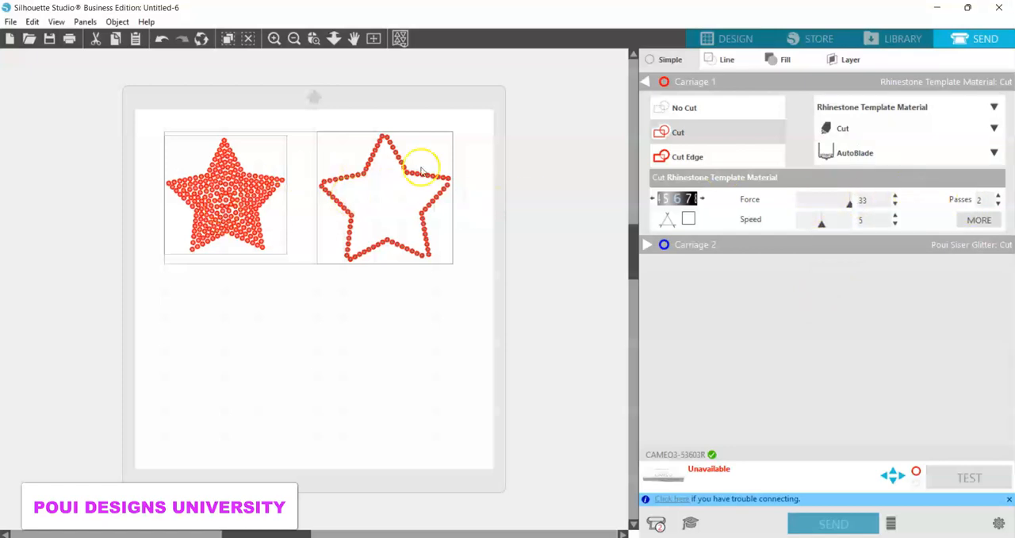
left_click(736, 38)
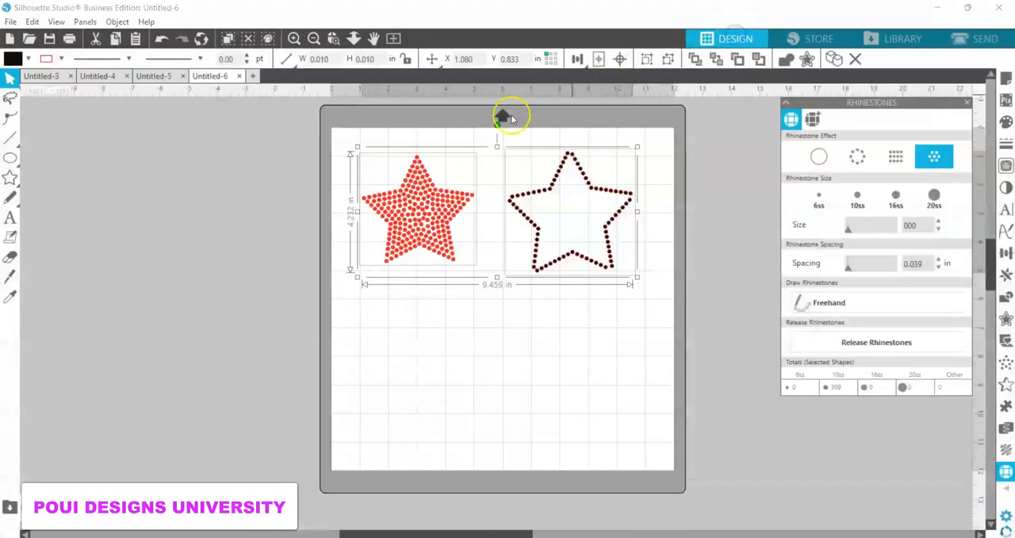